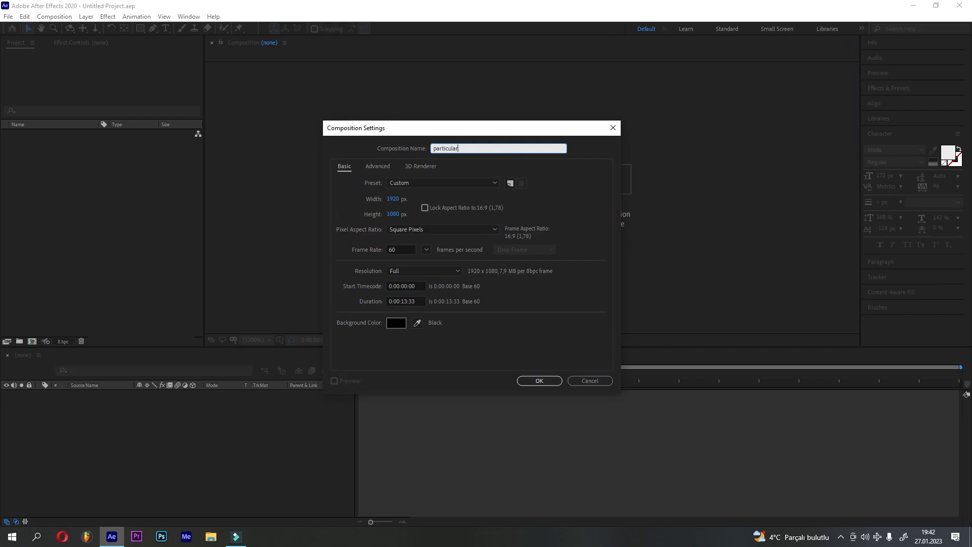
Create the 1920 × 1080, 60 fps composition named particular and add a composition-sized white solid layer
{"action": "left_click", "coordinate": [536, 380]}
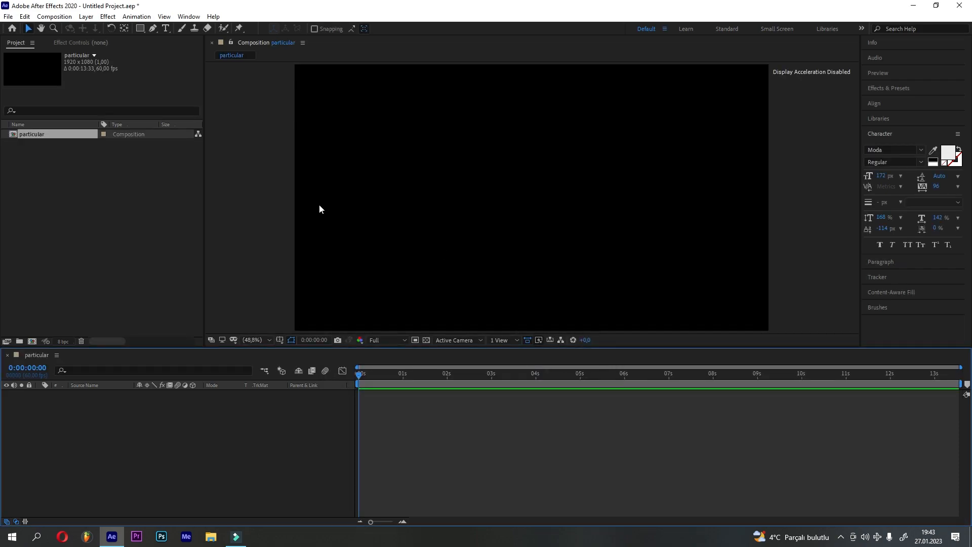
{"action": "right_click", "coordinate": [53, 418]}
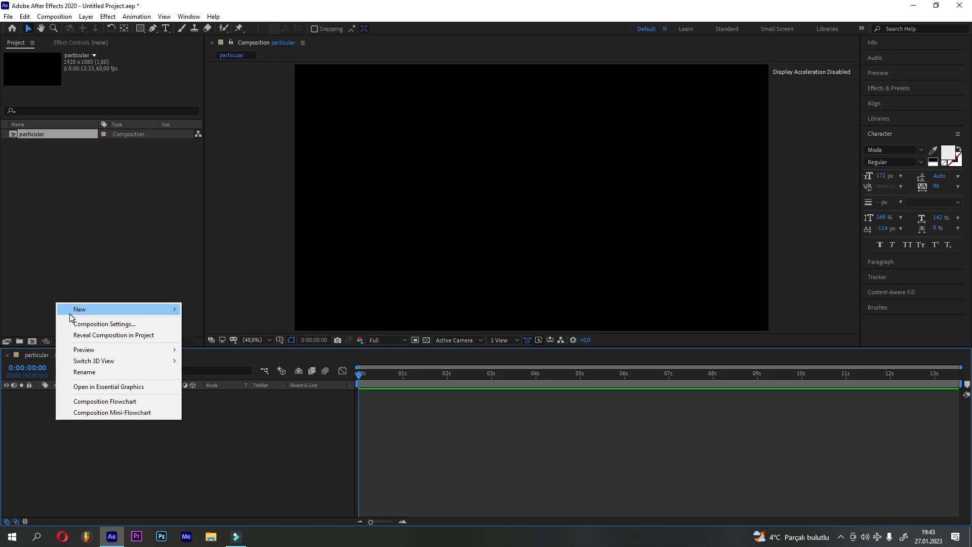
{"action": "mouse_move", "coordinate": [101, 312]}
{"action": "left_click", "coordinate": [213, 336]}
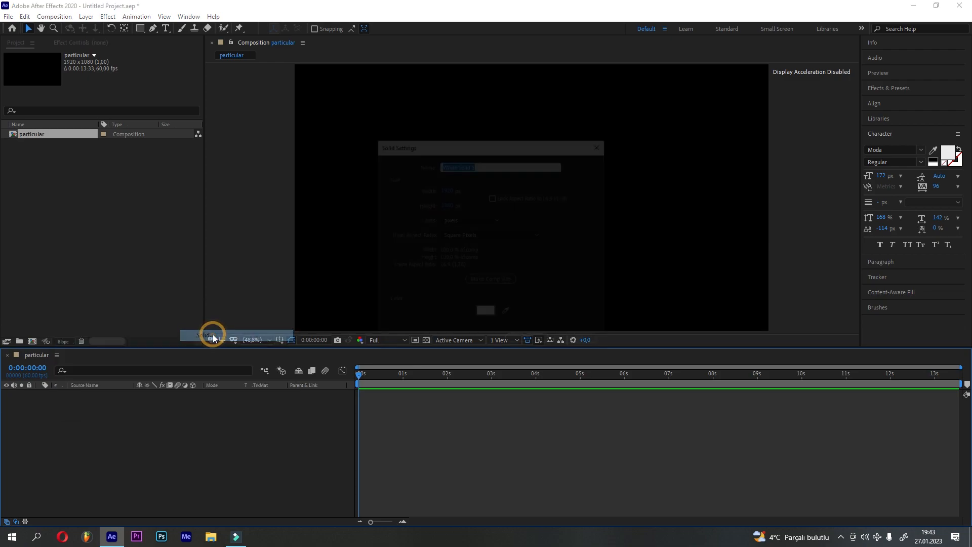
{"action": "left_click", "coordinate": [527, 341]}
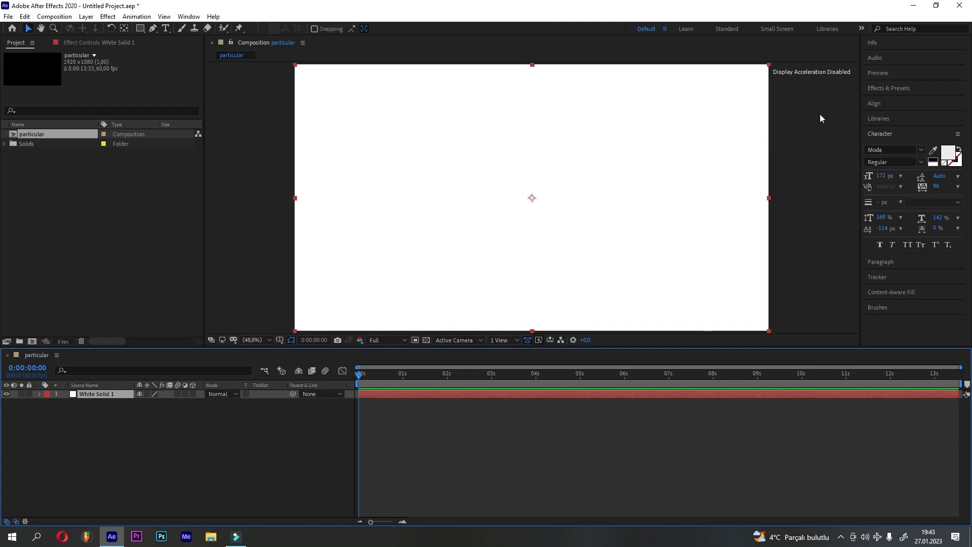
Find the Gradient Ramp effect and apply it to the white solid
{"action": "left_click", "coordinate": [886, 88]}
{"action": "left_click", "coordinate": [886, 106]}
{"action": "type", "text": "grad"}
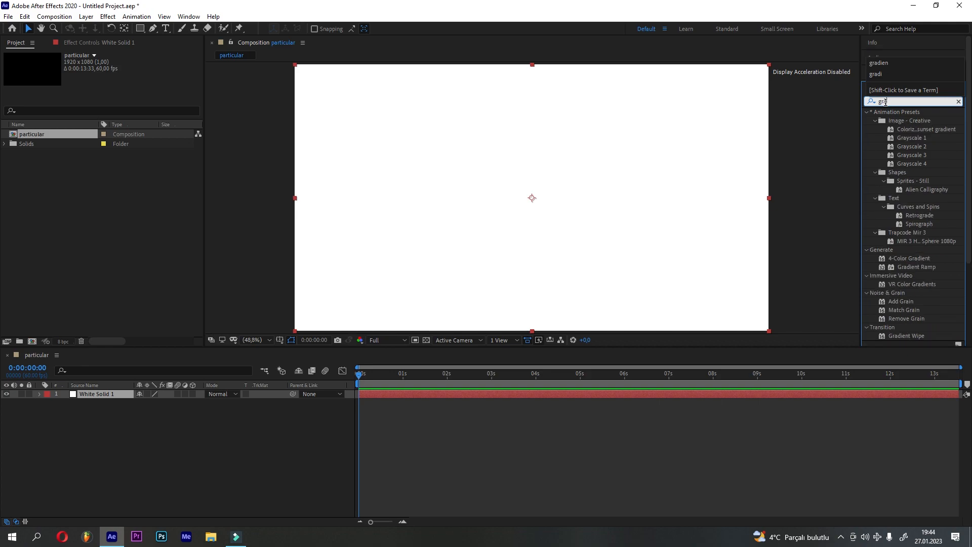
{"action": "type", "text": "i"}
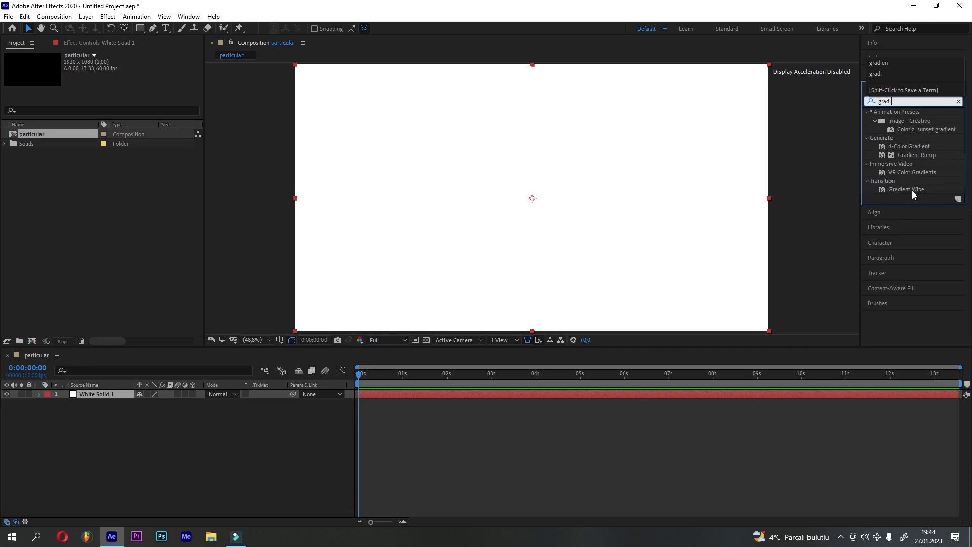
{"action": "left_click_drag", "start_coordinate": [910, 156], "coordinate": [532, 217]}
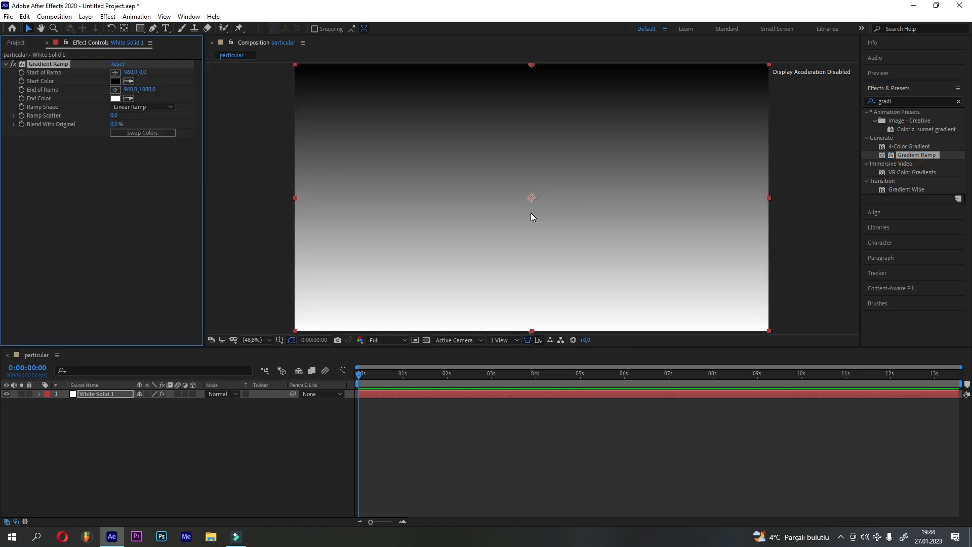
Set the gradient ramp's start color to 64635F and its end color to black
{"action": "left_click", "coordinate": [114, 82]}
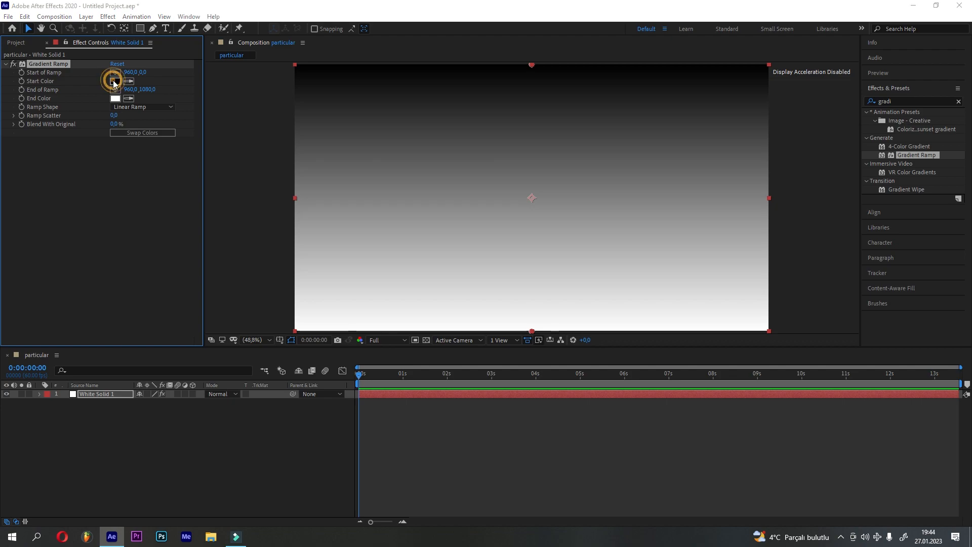
{"action": "type", "text": "064635"}
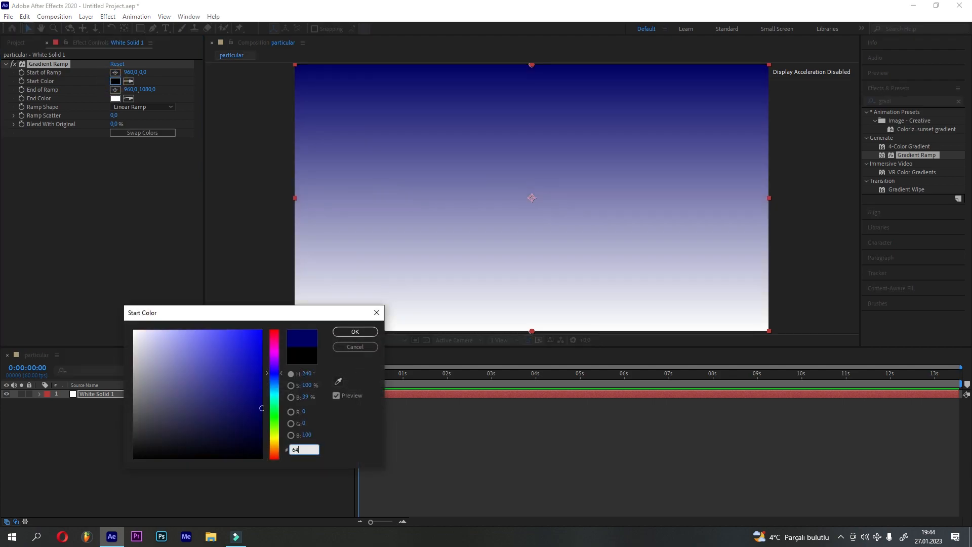
{"action": "type", "text": "F"}
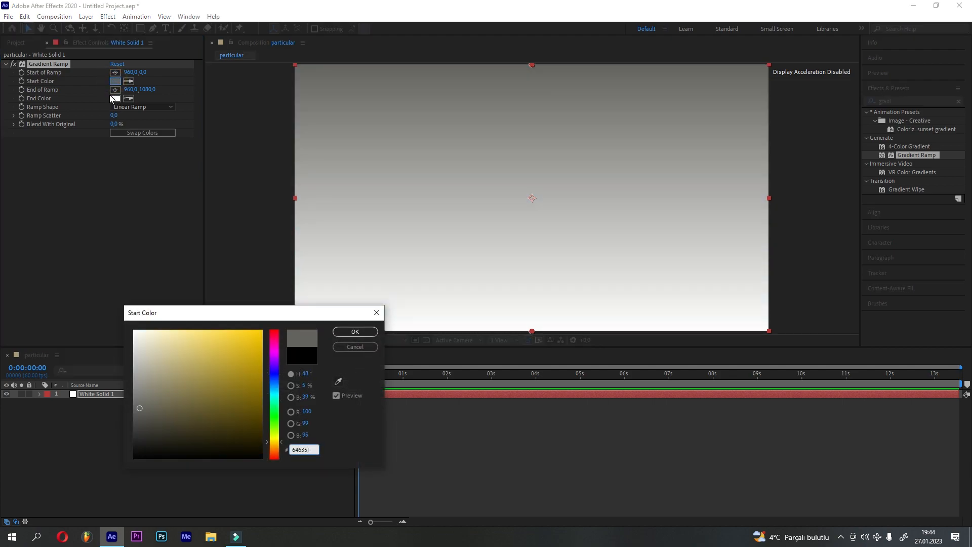
{"action": "left_click", "coordinate": [338, 331]}
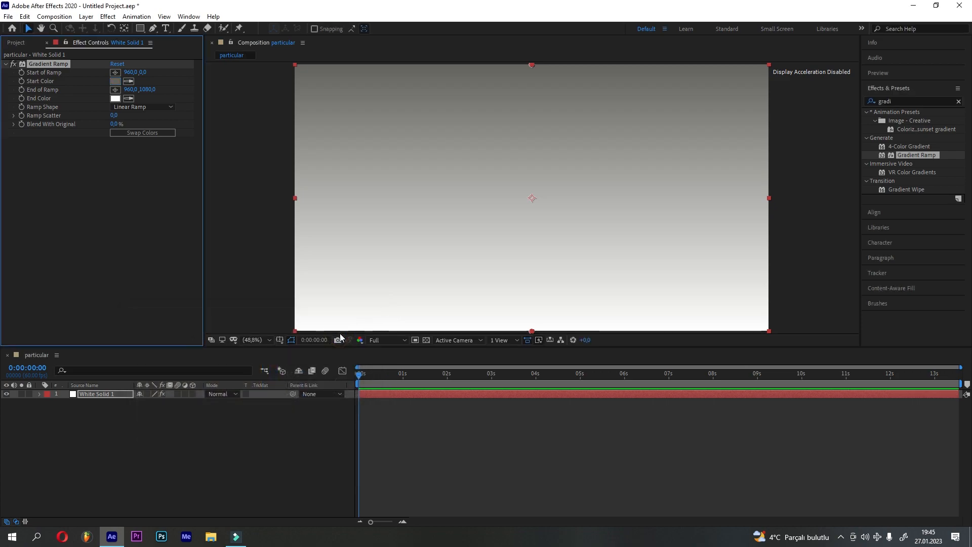
{"action": "left_click", "coordinate": [116, 99]}
{"action": "left_click", "coordinate": [158, 435]}
{"action": "left_click", "coordinate": [355, 332]}
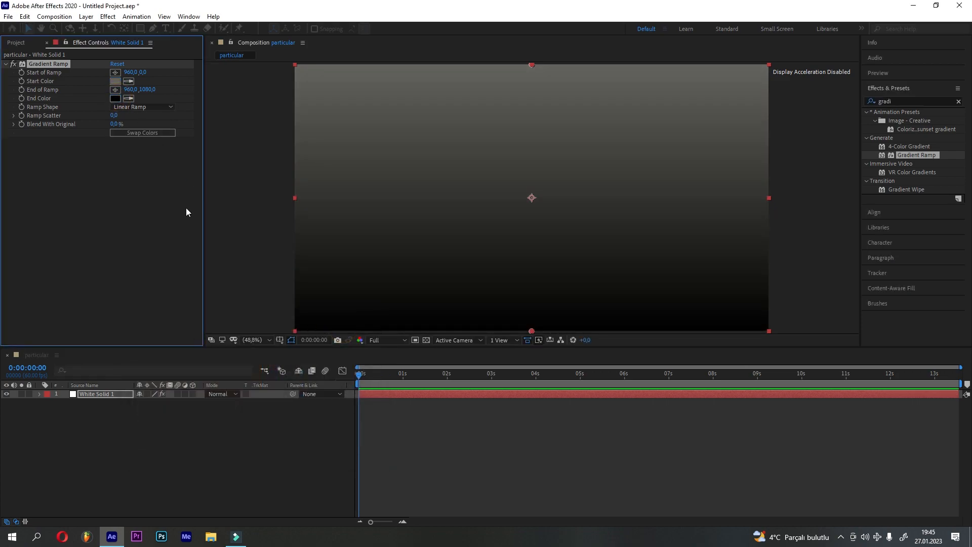
Change the ramp shape to Radial Ramp and set the start of ramp's Y coordinate to 534
{"action": "left_click", "coordinate": [144, 109]}
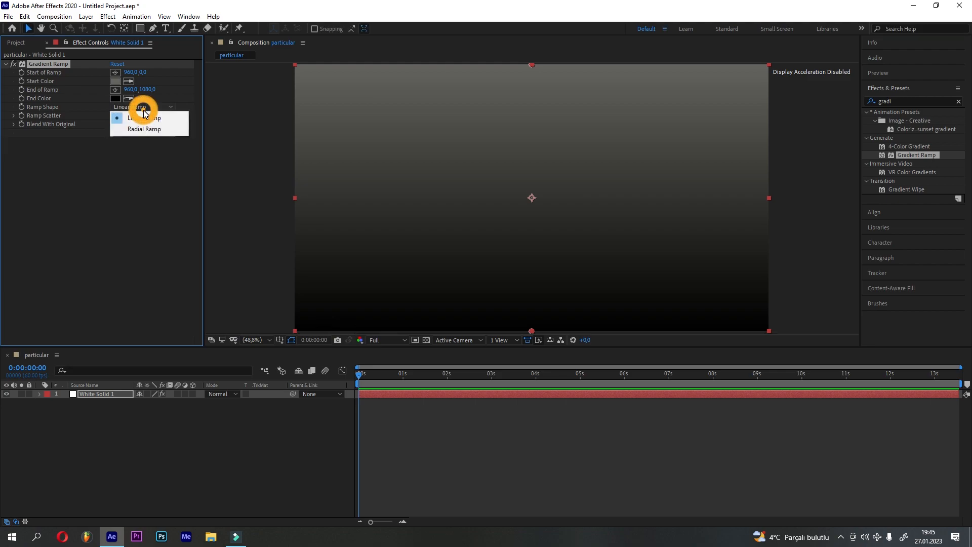
{"action": "left_click", "coordinate": [144, 127]}
{"action": "left_click", "coordinate": [143, 72]}
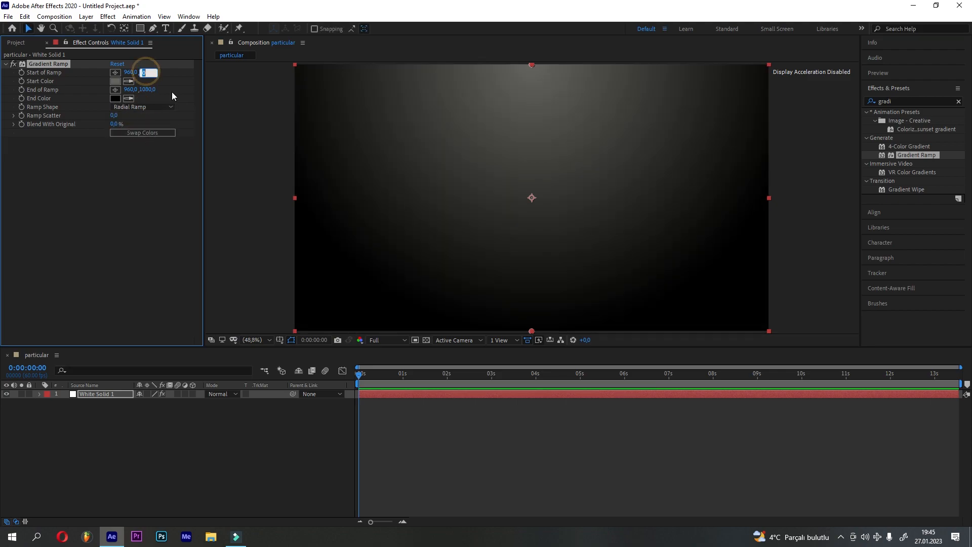
{"action": "type", "text": "534"}
{"action": "key", "text": "Return"}
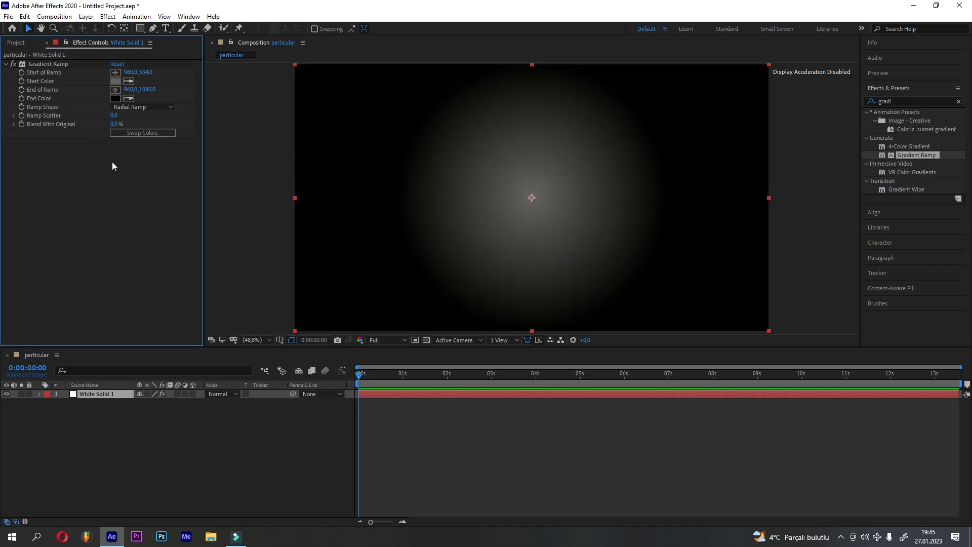
Widen the radial gradient by setting the end of ramp's X coordinate to -351
{"action": "left_click", "coordinate": [131, 90]}
{"action": "left_click", "coordinate": [158, 99]}
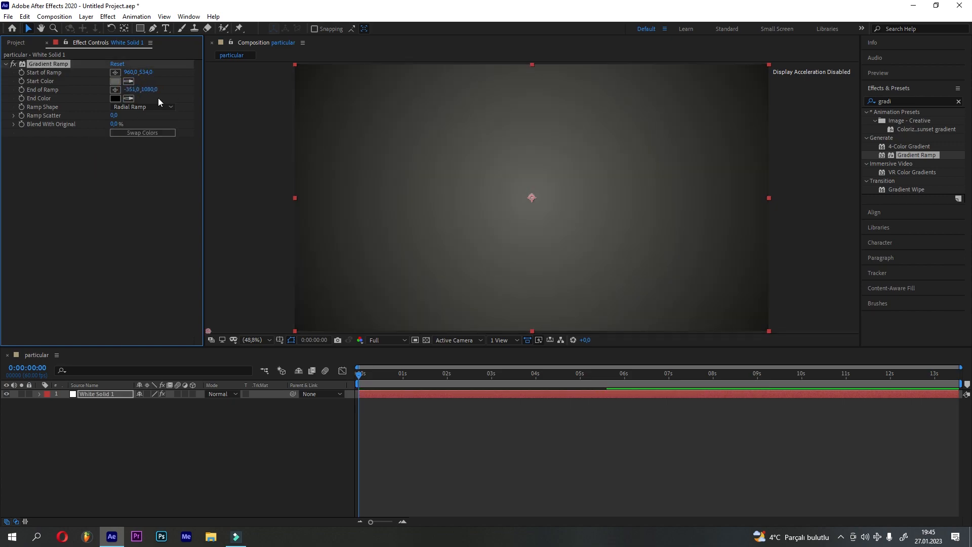
{"action": "left_click", "coordinate": [150, 89]}
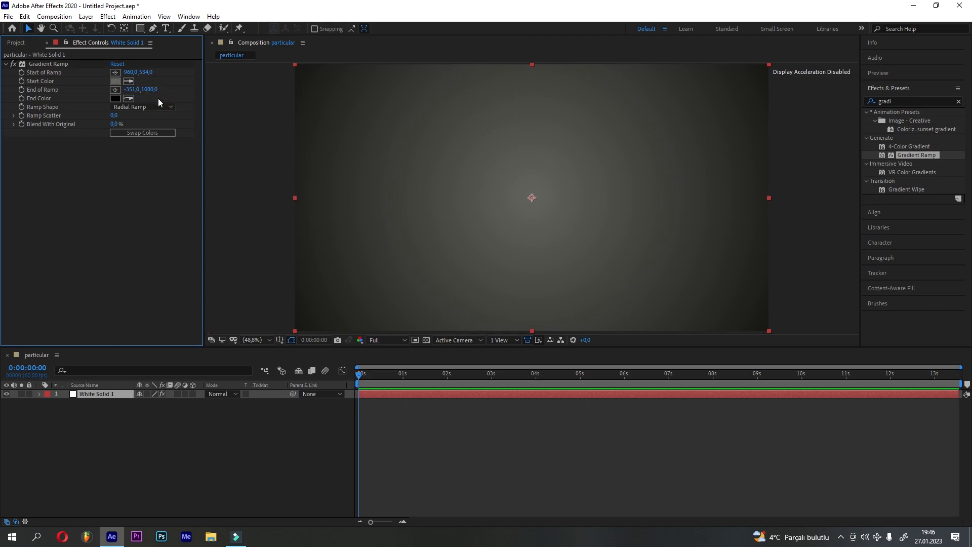
Apply the Noise Alpha effect to the gradient solid and set its amount to 8%
{"action": "left_click", "coordinate": [897, 103]}
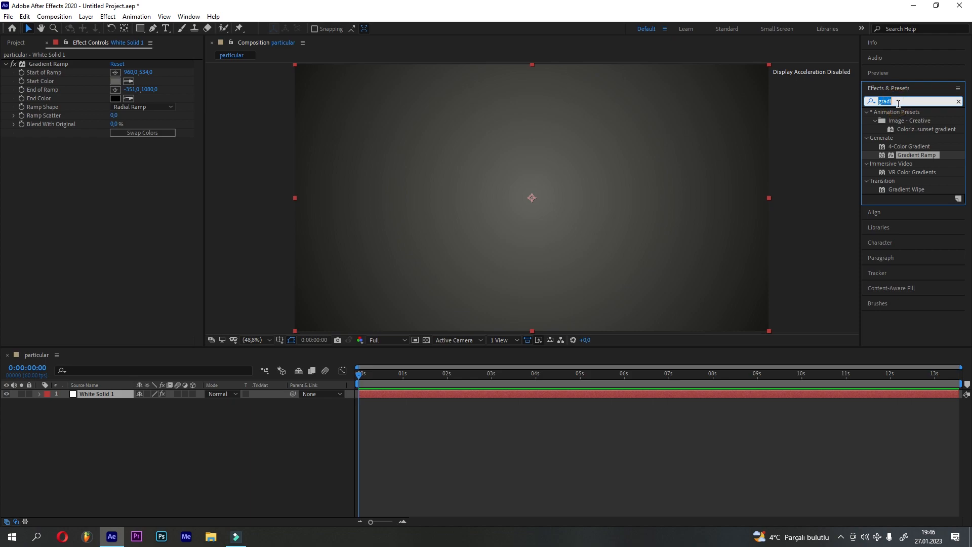
{"action": "type", "text": "nois"}
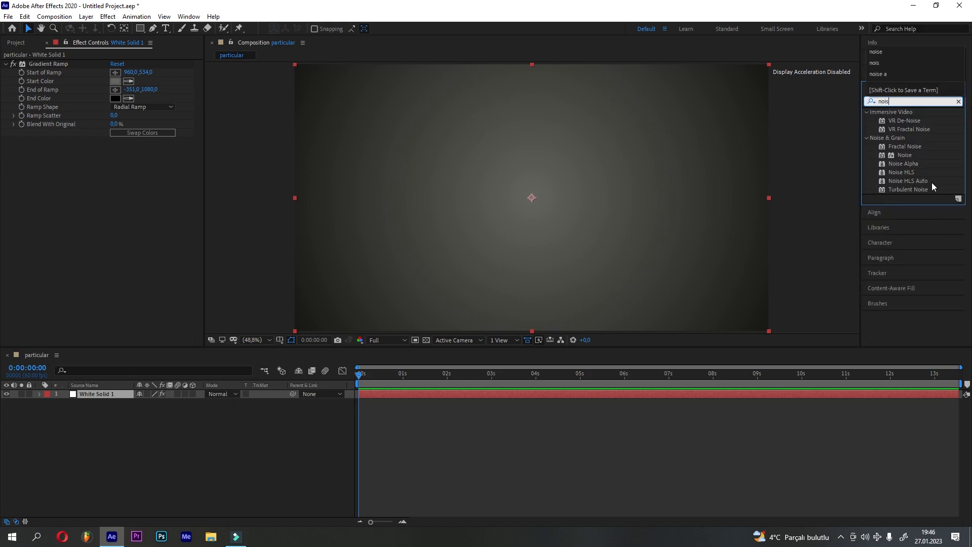
{"action": "left_click_drag", "start_coordinate": [903, 163], "coordinate": [510, 199]}
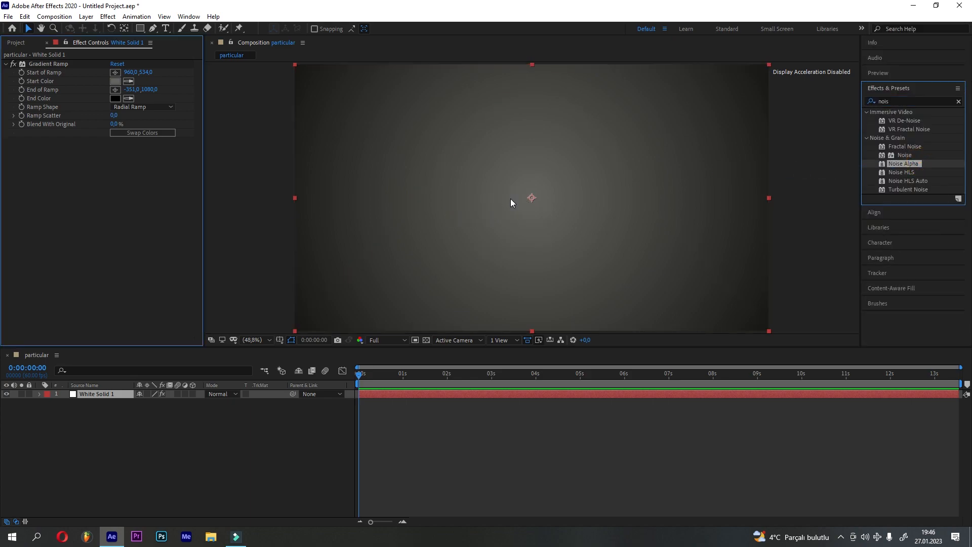
{"action": "left_click_drag", "start_coordinate": [121, 158], "coordinate": [125, 158]}
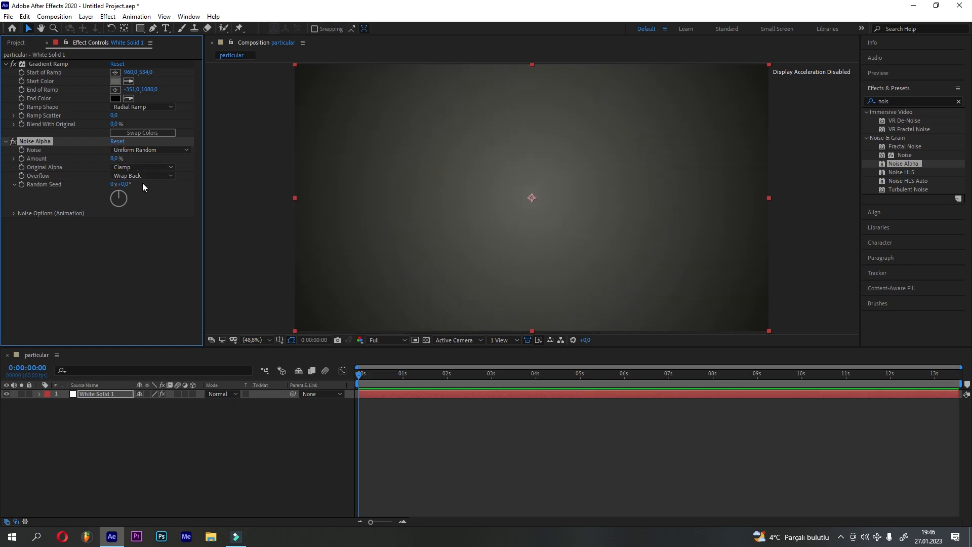
Add a second white solid layer at 1920 × 1080 px above the gradient layer
{"action": "right_click", "coordinate": [143, 425]}
{"action": "mouse_move", "coordinate": [234, 317]}
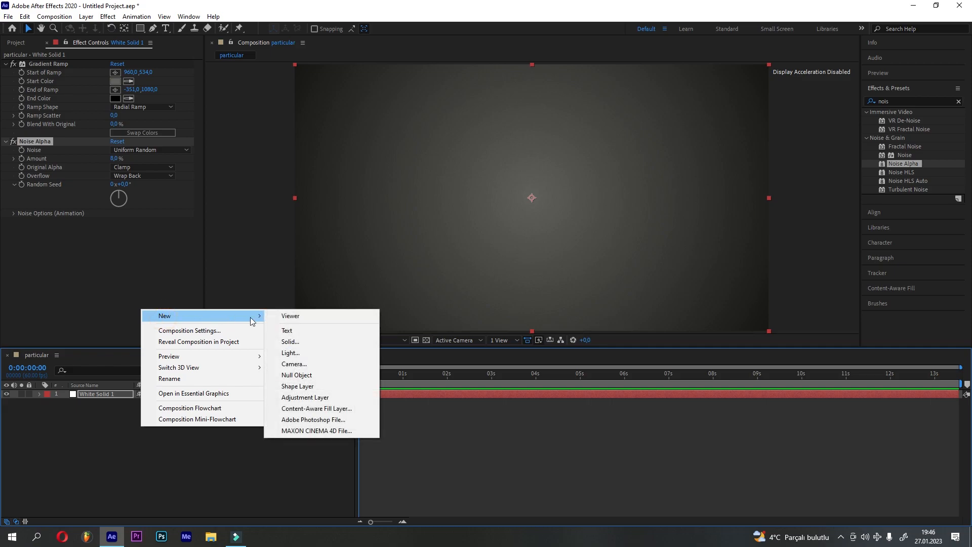
{"action": "left_click", "coordinate": [278, 342]}
{"action": "left_click", "coordinate": [524, 342]}
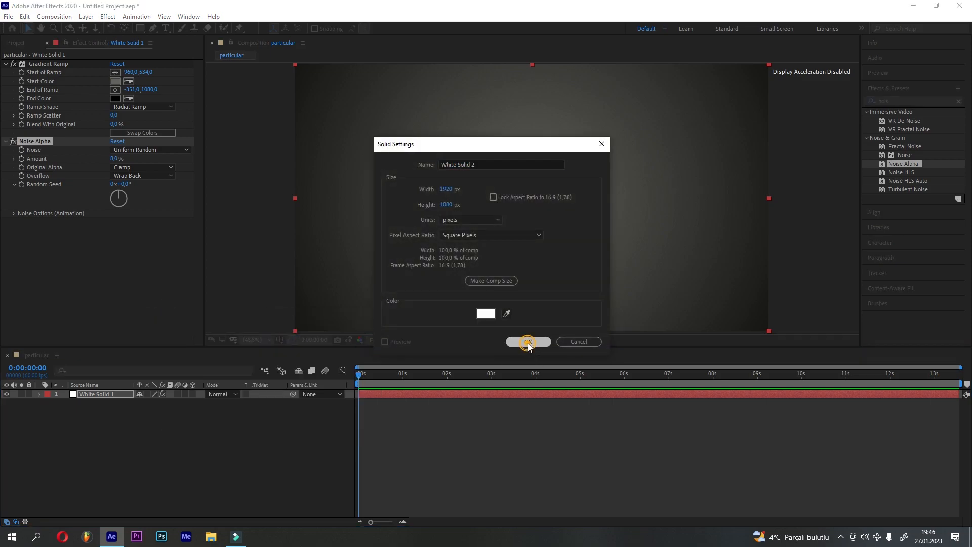
Find the Turbulent Noise effect and apply it to the second white solid
{"action": "double_click", "coordinate": [897, 103]}
{"action": "type", "text": "tu"}
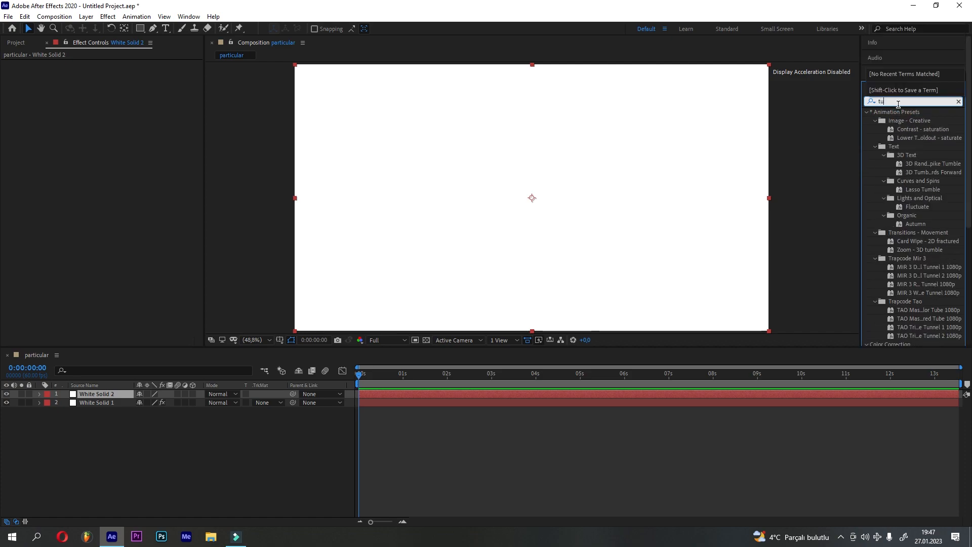
{"action": "type", "text": "rb"}
{"action": "left_click_drag", "start_coordinate": [908, 138], "coordinate": [527, 196]}
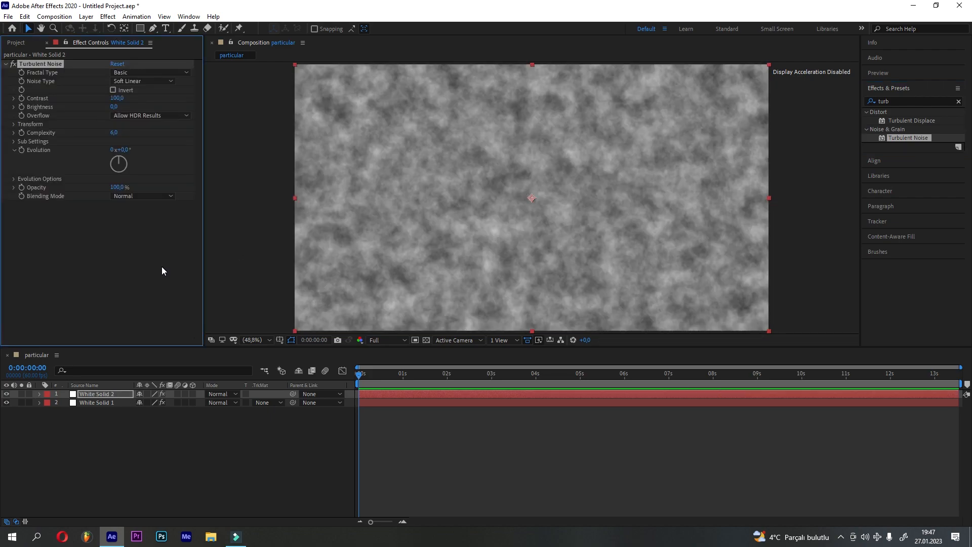
Set the turbulent noise's fractal type to Cloudy, contrast to 40 and complexity to 8
{"action": "left_click", "coordinate": [174, 73]}
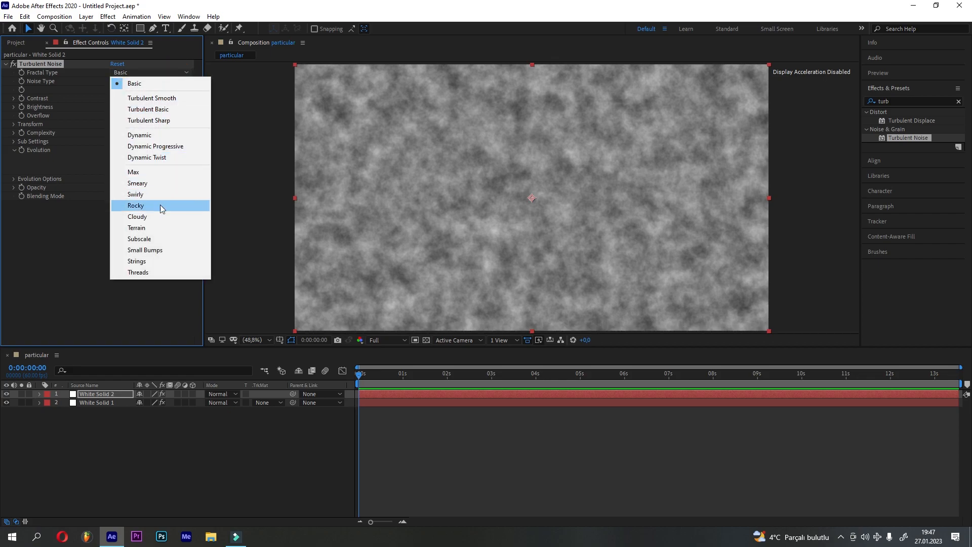
{"action": "left_click", "coordinate": [137, 217]}
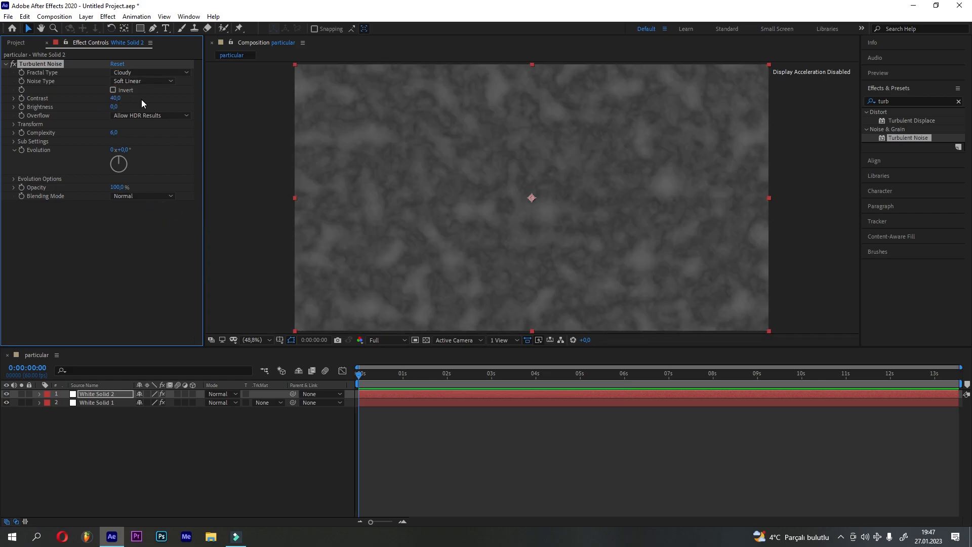
{"action": "left_click", "coordinate": [115, 132]}
{"action": "left_click", "coordinate": [117, 131]}
{"action": "type", "text": "8"}
{"action": "key", "text": "Return"}
Set the turbulent noise's opacity to 33% and both its blending mode and the layer's mode to Multiply
{"action": "left_click", "coordinate": [118, 187]}
{"action": "type", "text": "33"}
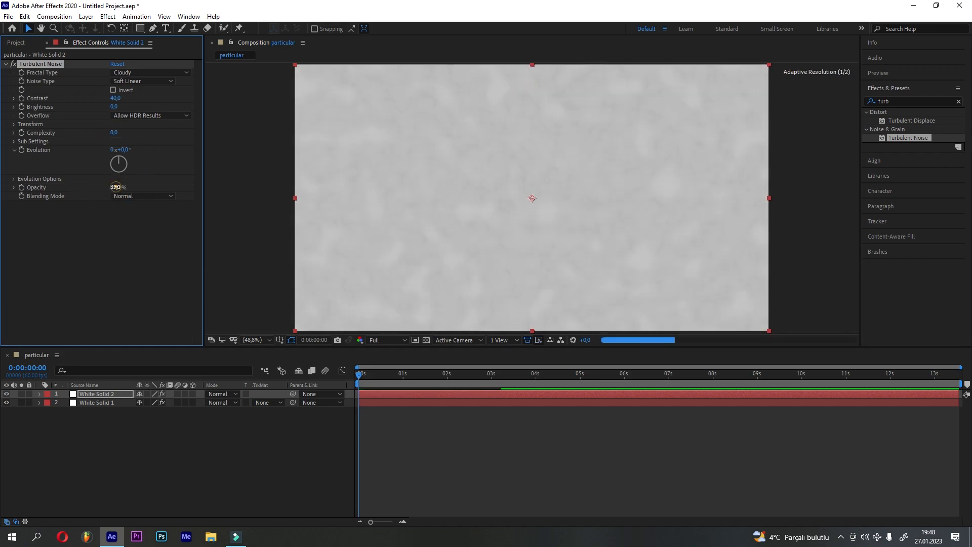
{"action": "key", "text": "Return"}
{"action": "left_click", "coordinate": [136, 195]}
{"action": "left_click", "coordinate": [141, 245]}
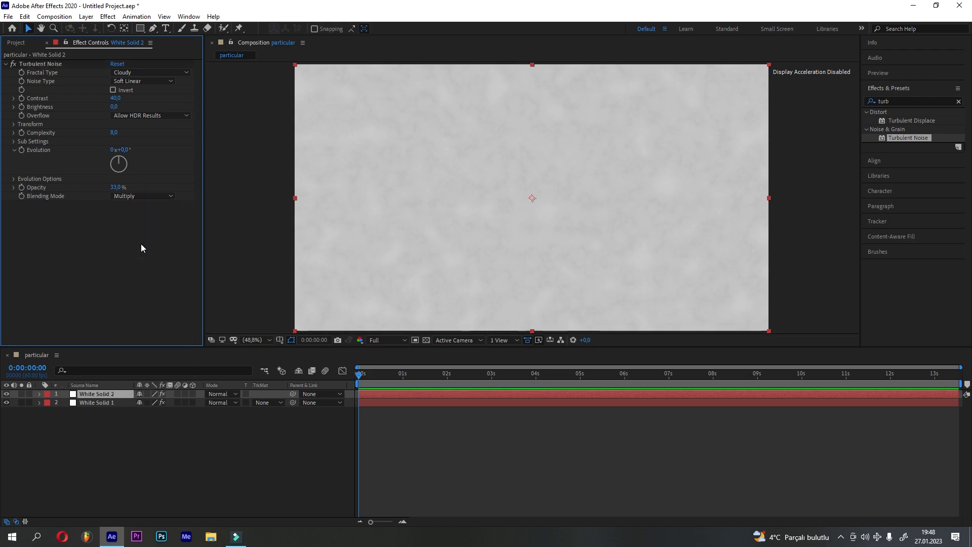
{"action": "left_click", "coordinate": [235, 394]}
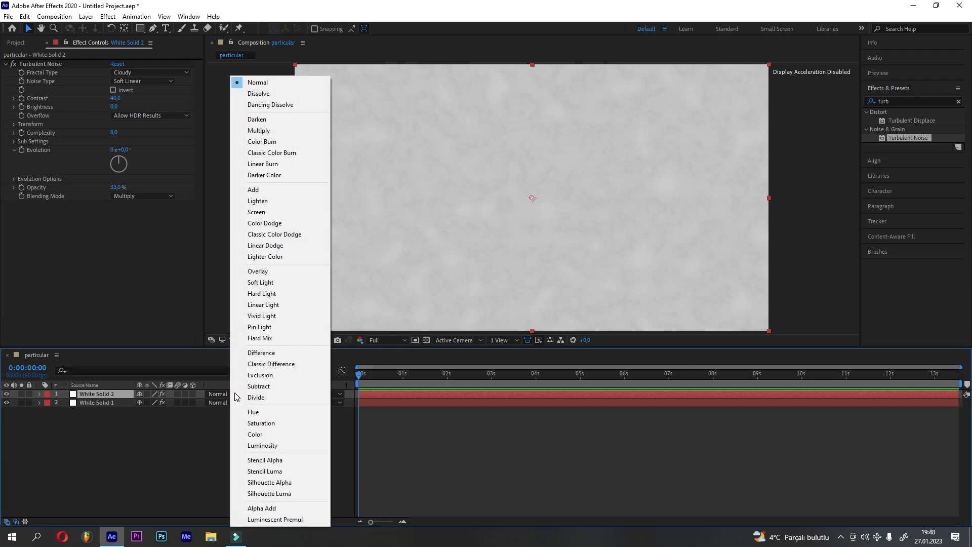
{"action": "left_click", "coordinate": [260, 130]}
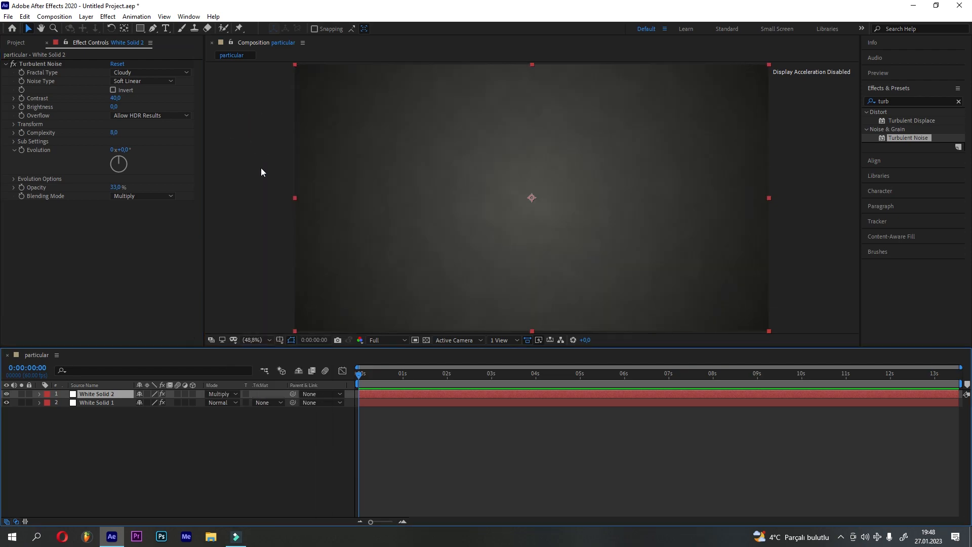
Animate the noise's Evolution from 0 at the composition's start to one full revolution at its end
{"action": "left_click", "coordinate": [21, 152]}
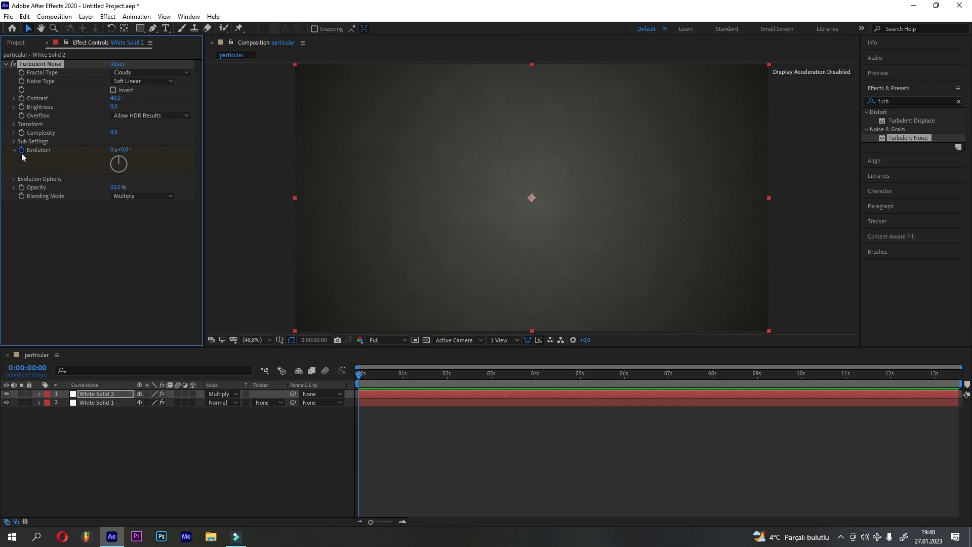
{"action": "left_click_drag", "start_coordinate": [359, 375], "coordinate": [958, 375]}
{"action": "left_click", "coordinate": [112, 150]}
{"action": "type", "text": "1"}
{"action": "key", "text": "Return"}
{"action": "left_click_drag", "start_coordinate": [958, 377], "coordinate": [549, 406]}
{"action": "key", "text": "Home"}
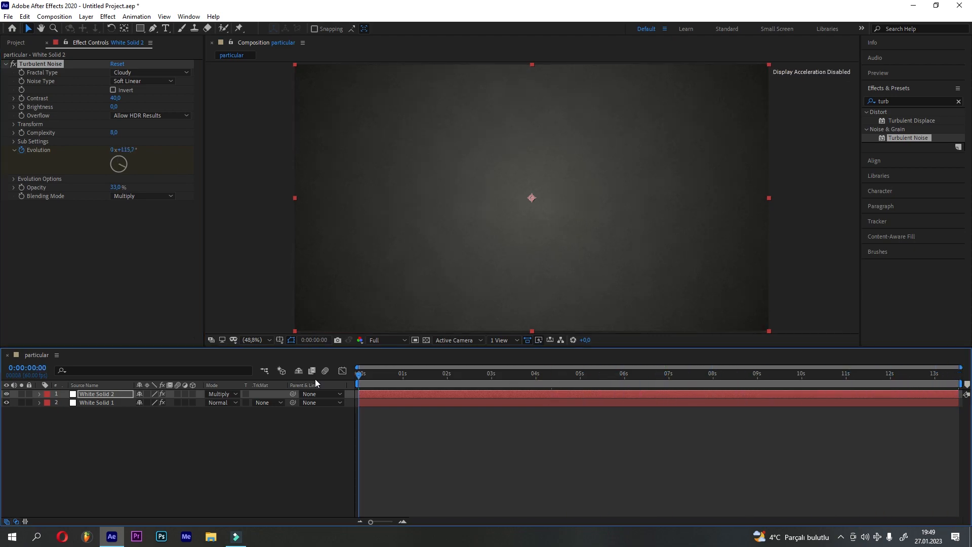
Animate the noise layer's Scale from 100% at the composition's start to 114% at its end
{"action": "left_click", "coordinate": [40, 394]}
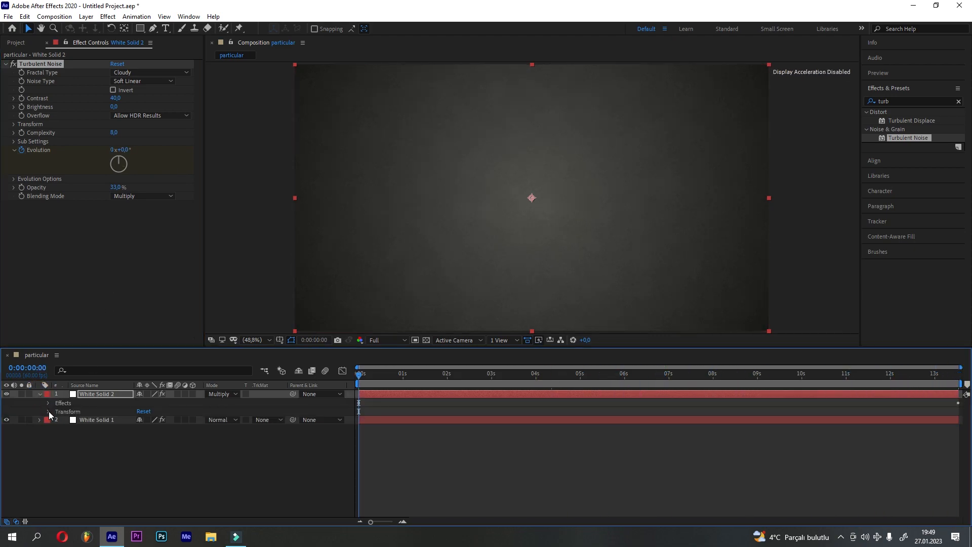
{"action": "left_click", "coordinate": [49, 411]}
{"action": "left_click", "coordinate": [64, 437]}
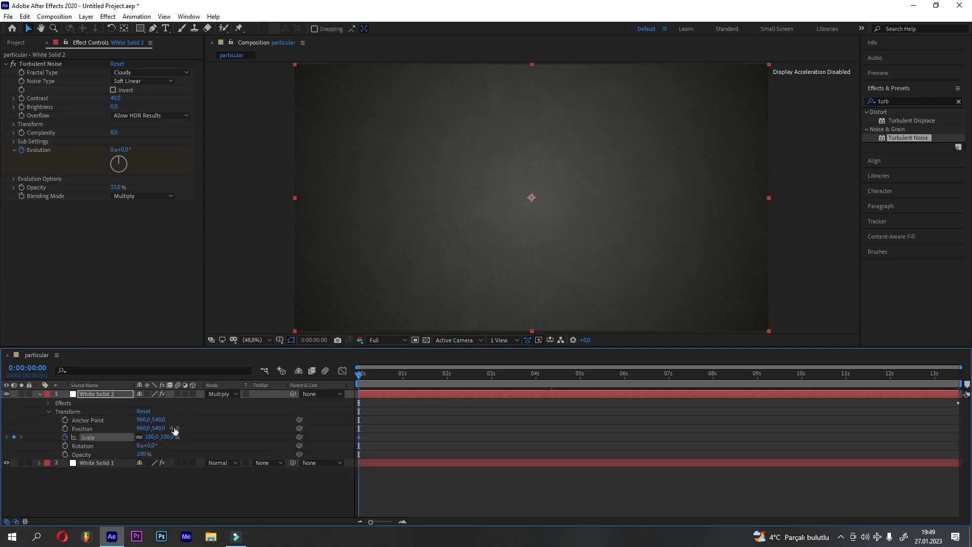
{"action": "key", "text": "End"}
{"action": "left_click", "coordinate": [149, 437]}
{"action": "type", "text": "1"}
{"action": "key", "text": "Return"}
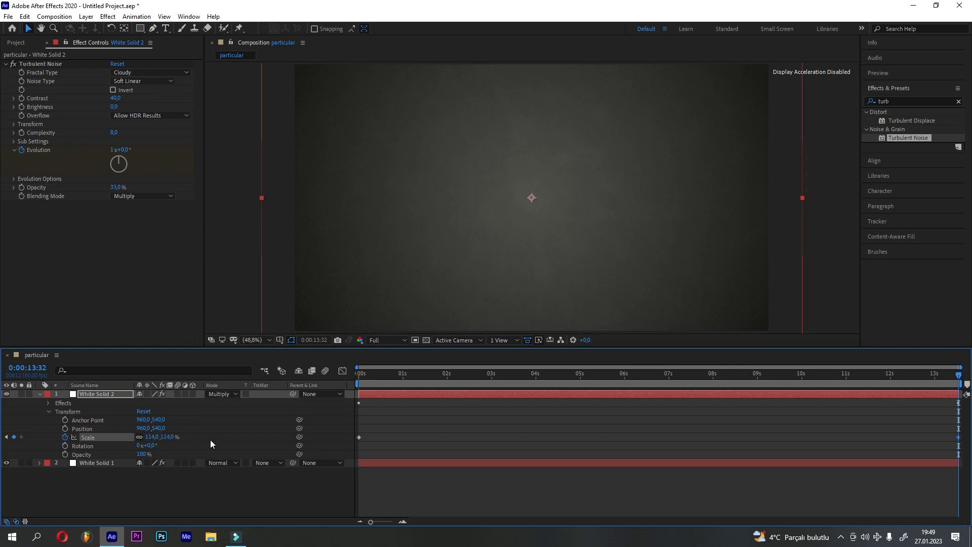
{"action": "left_click", "coordinate": [49, 411]}
{"action": "left_click", "coordinate": [39, 394]}
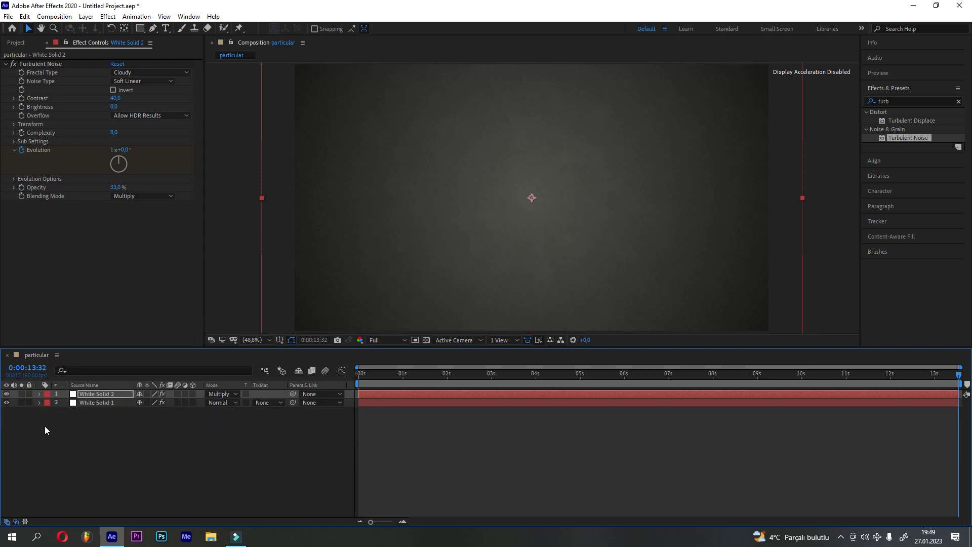
Add a text layer reading "lia producer" and move it to about the middle of the frame
{"action": "left_click", "coordinate": [165, 29]}
{"action": "left_click", "coordinate": [402, 202]}
{"action": "type", "text": "lia producer"}
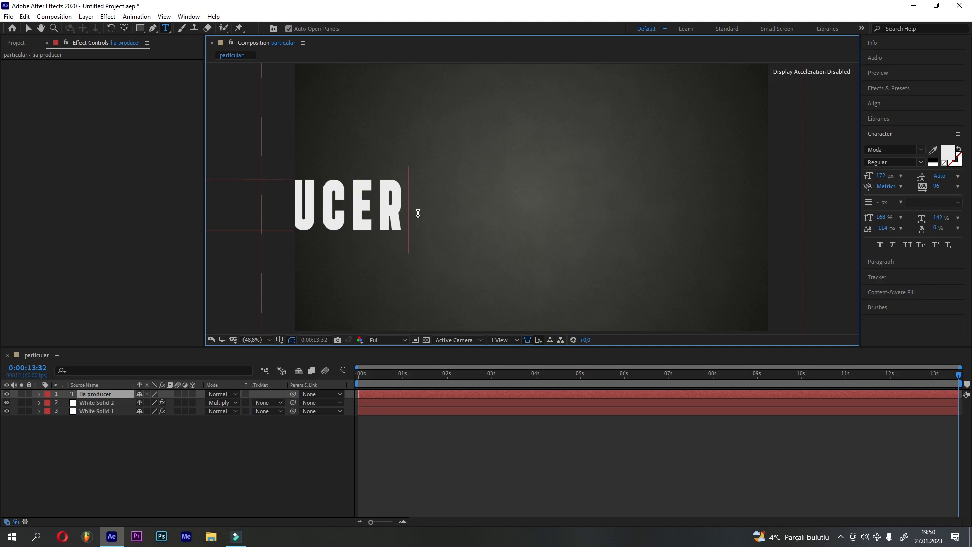
{"action": "key", "text": "ctrl+a"}
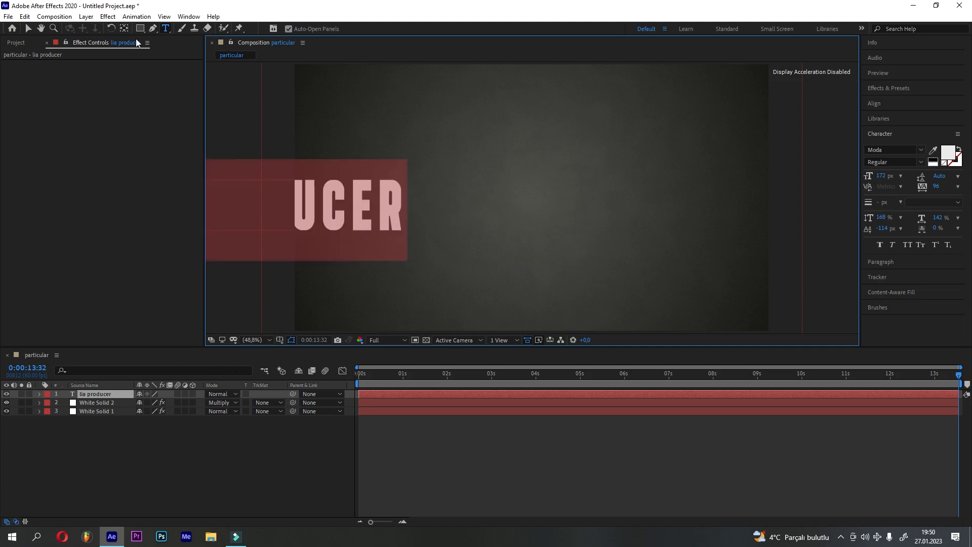
{"action": "left_click", "coordinate": [26, 33]}
{"action": "left_click_drag", "start_coordinate": [393, 210], "coordinate": [650, 211]}
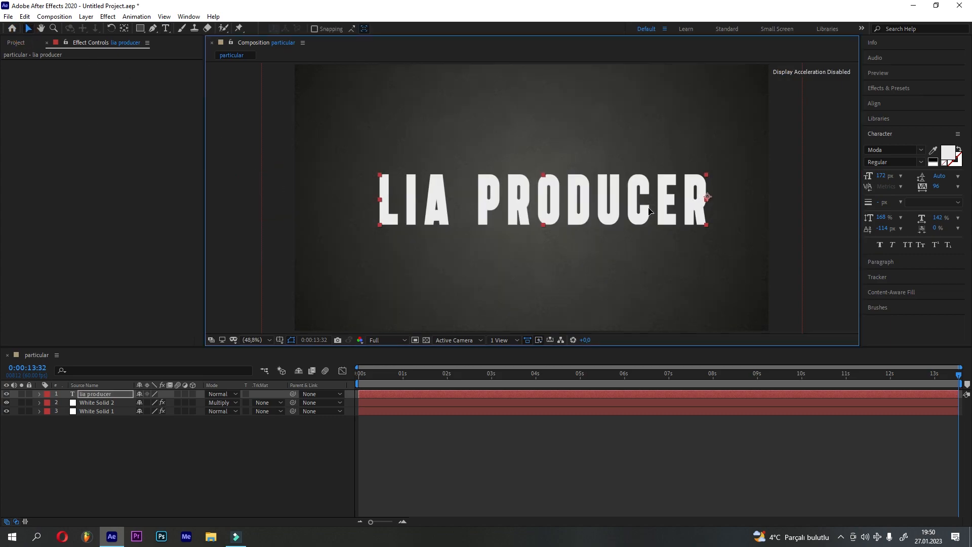
Recolour the word LIA in the title with the fill colour BB0124
{"action": "double_click", "coordinate": [495, 199]}
{"action": "left_click_drag", "start_coordinate": [455, 203], "coordinate": [382, 197]}
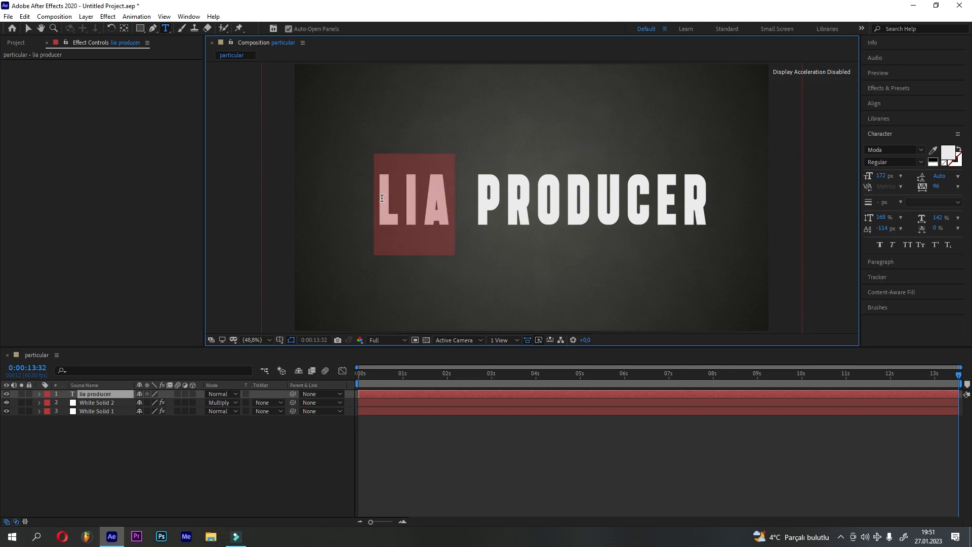
{"action": "left_click", "coordinate": [943, 153]}
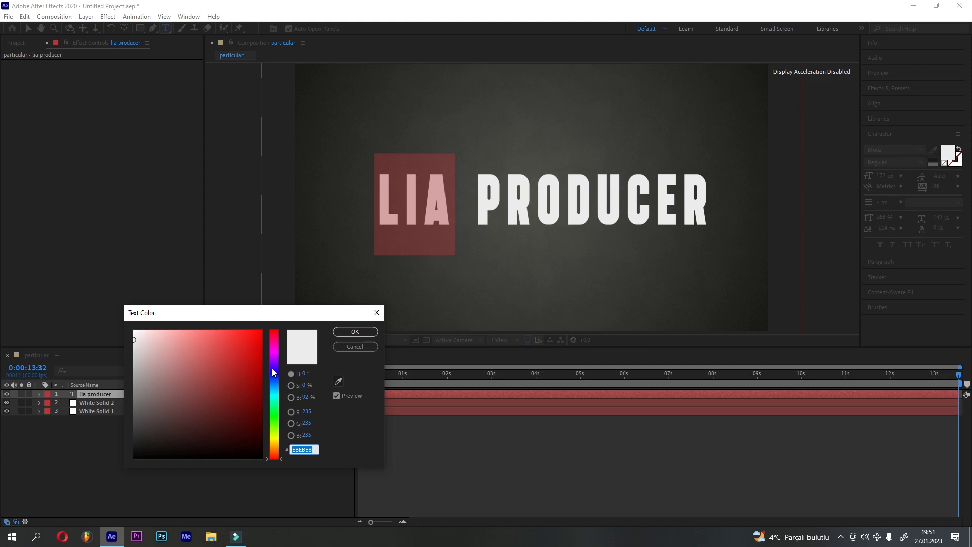
{"action": "type", "text": "BB0124"}
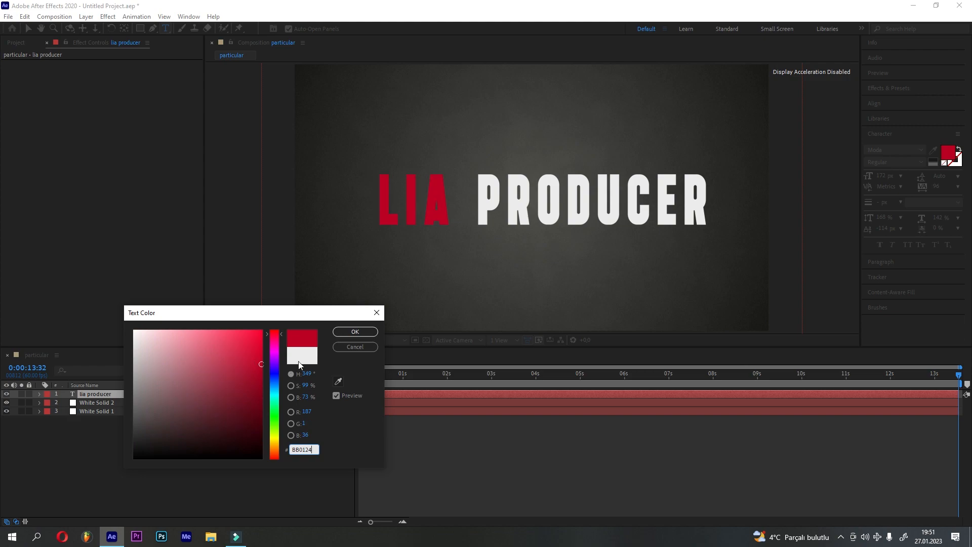
{"action": "left_click", "coordinate": [354, 333]}
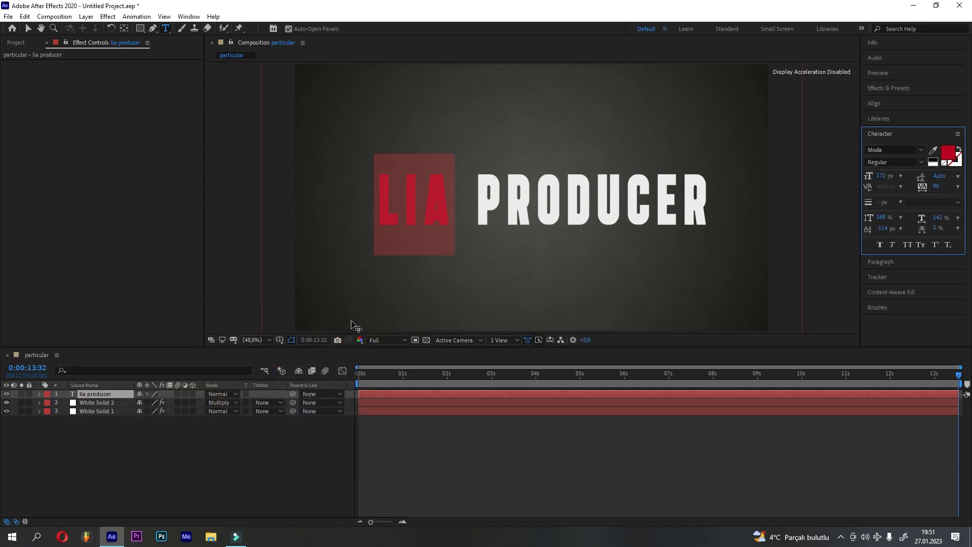
{"action": "left_click", "coordinate": [365, 313]}
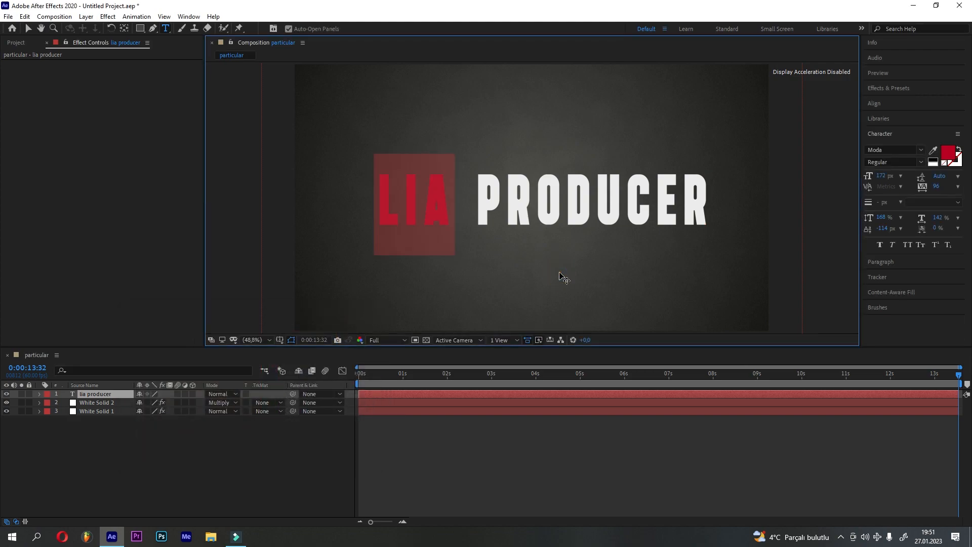
{"action": "left_click", "coordinate": [795, 445]}
Align the title layer to the composition's centre horizontally and vertically
{"action": "left_click", "coordinate": [880, 105]}
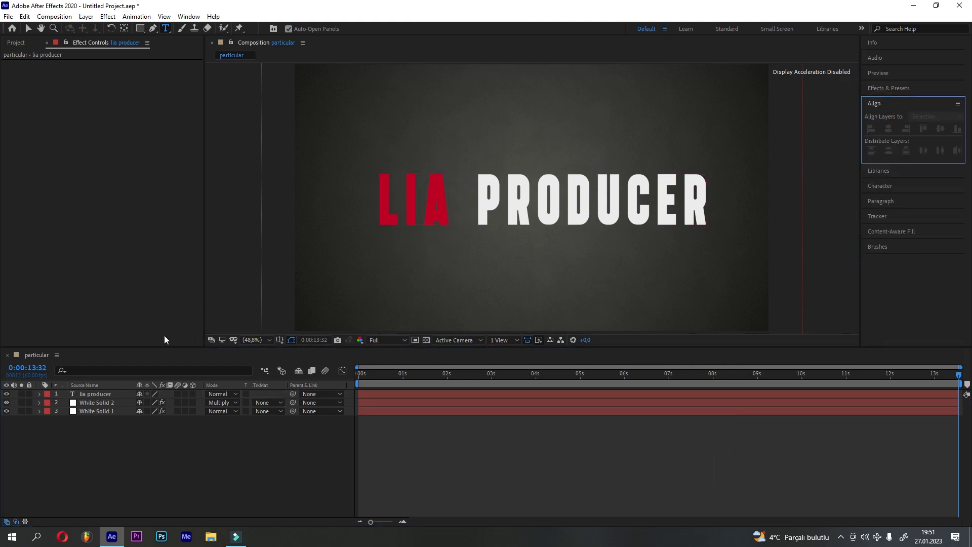
{"action": "left_click", "coordinate": [109, 395]}
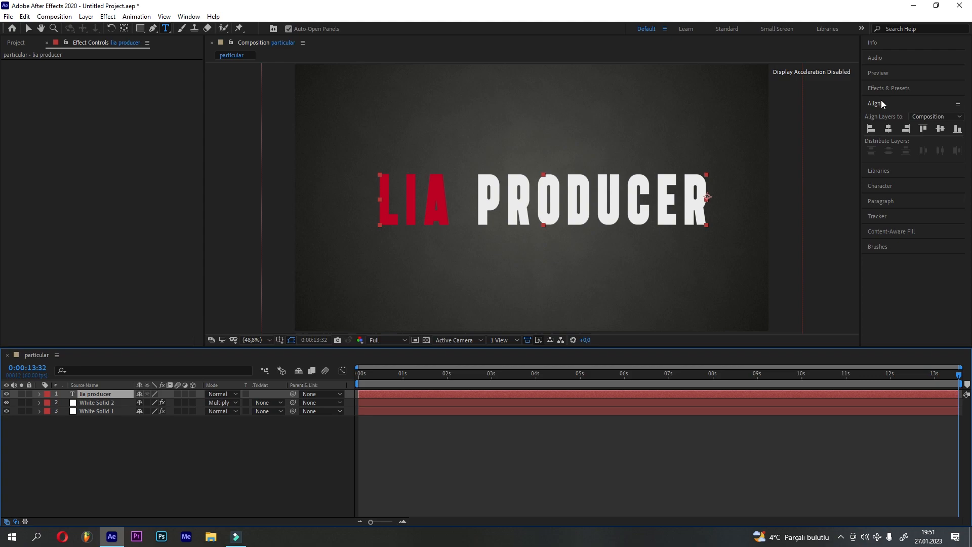
{"action": "left_click", "coordinate": [887, 131]}
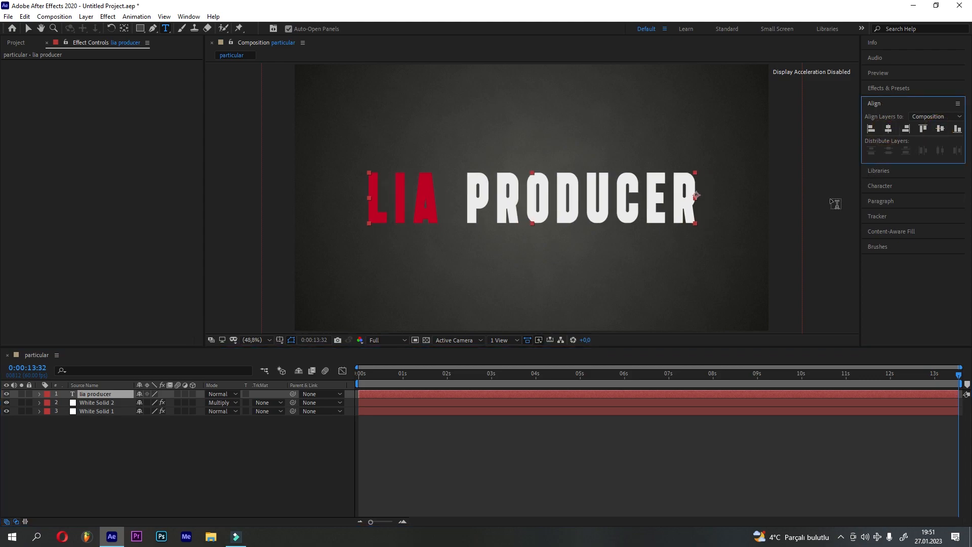
{"action": "left_click", "coordinate": [141, 439]}
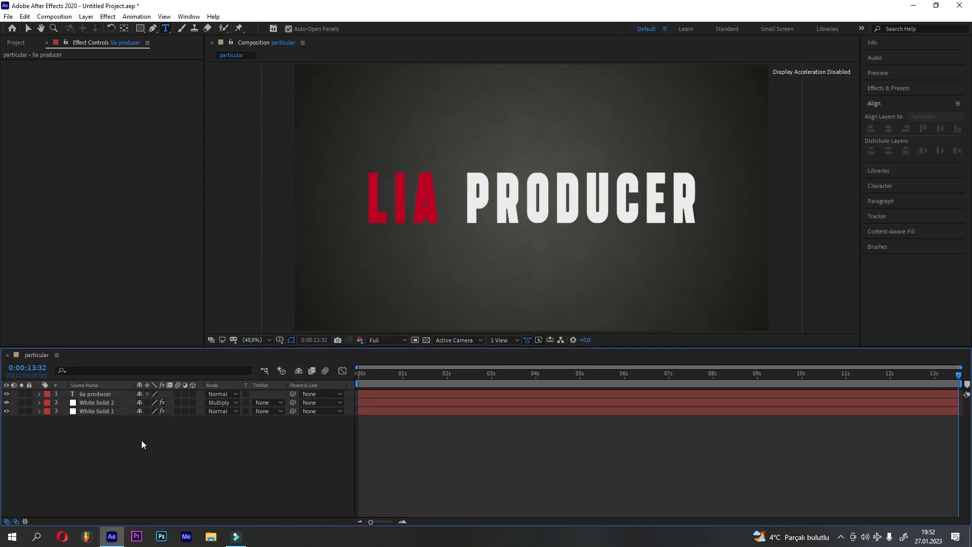
At 0:00:00:59, draw a tall, narrow rectangular Pen mask on the title layer, just right of the final R
{"action": "left_click_drag", "start_coordinate": [387, 379], "coordinate": [402, 381]}
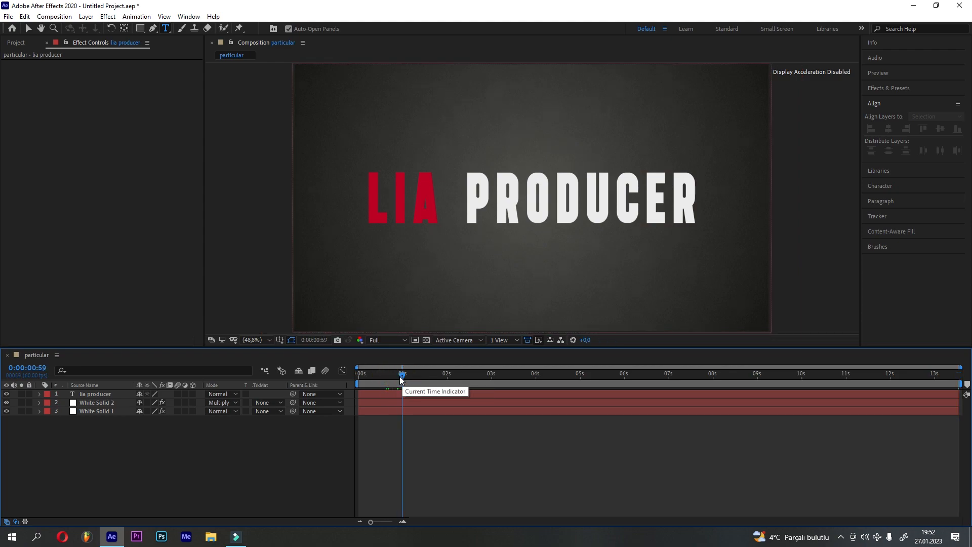
{"action": "left_click", "coordinate": [402, 394]}
{"action": "key", "text": "q"}
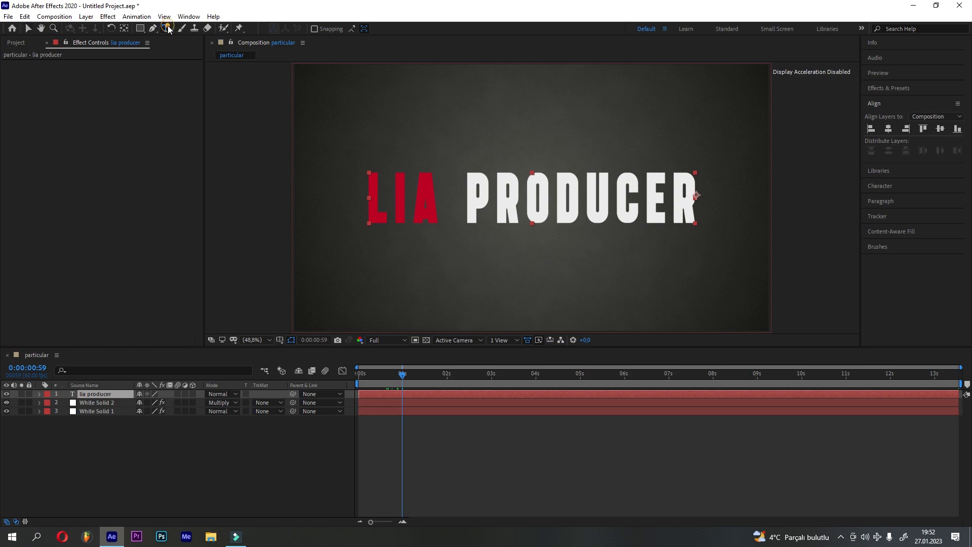
{"action": "left_click", "coordinate": [165, 29]}
{"action": "left_click", "coordinate": [152, 28]}
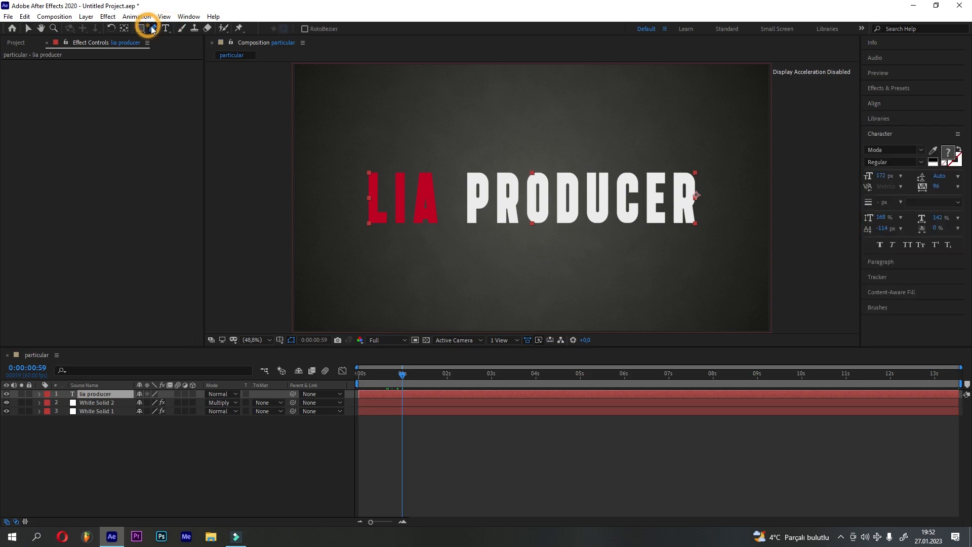
{"action": "left_click", "coordinate": [754, 145]}
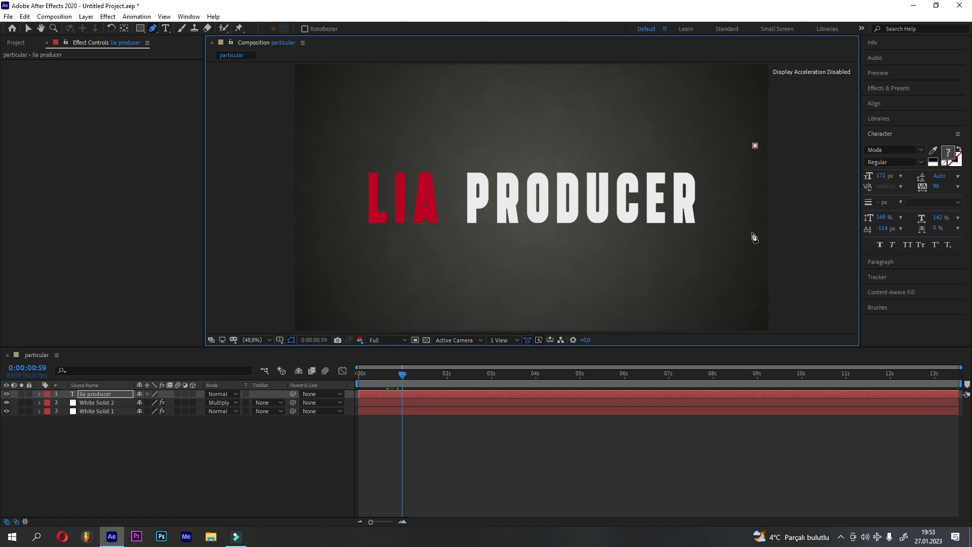
{"action": "left_click", "coordinate": [753, 260]}
{"action": "left_click", "coordinate": [714, 259]}
{"action": "left_click", "coordinate": [713, 261]}
{"action": "left_click", "coordinate": [713, 145]}
{"action": "left_click", "coordinate": [755, 145]}
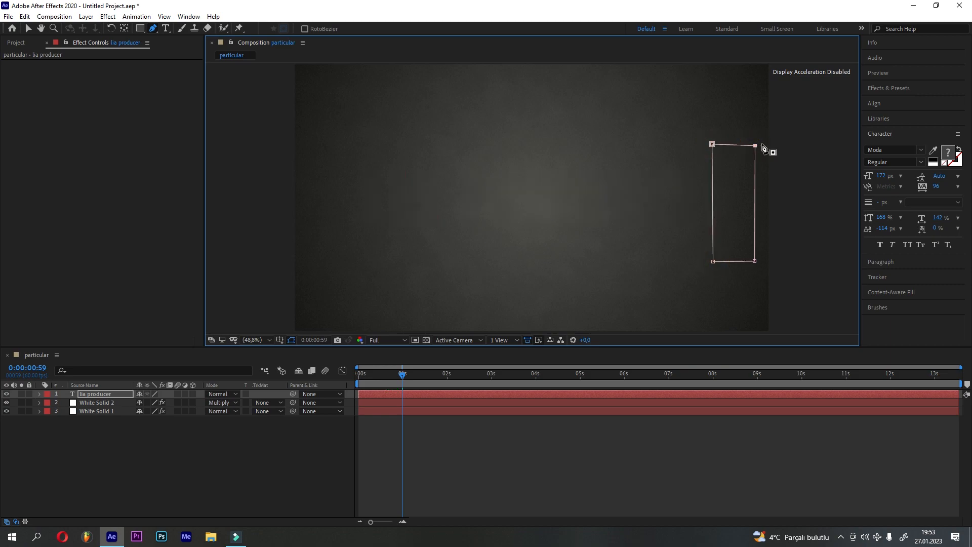
Set a Mask Path keyframe at 0:00:00:59 for the title's mask and turn on its inversion
{"action": "left_click", "coordinate": [40, 394]}
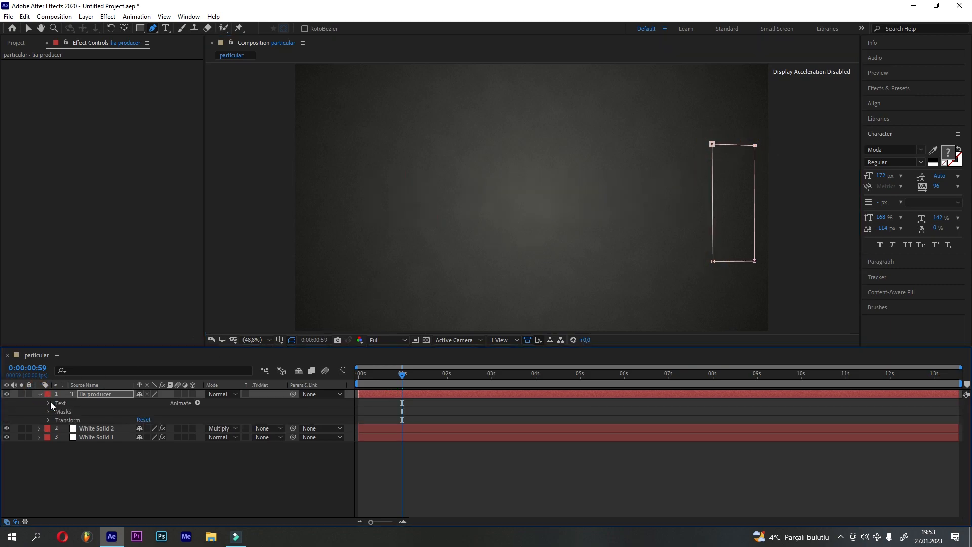
{"action": "left_click", "coordinate": [49, 411]}
{"action": "left_click", "coordinate": [95, 418]}
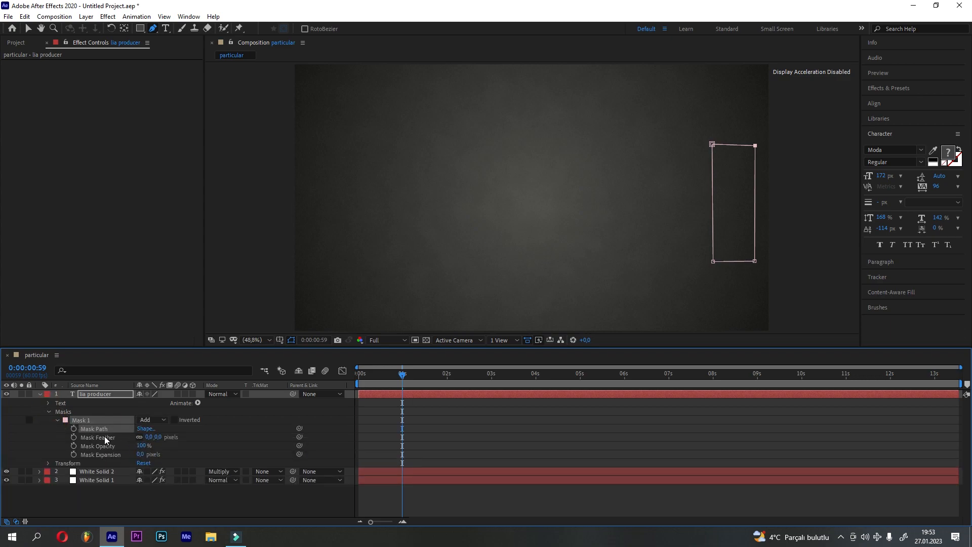
{"action": "left_click", "coordinate": [73, 428]}
{"action": "left_click", "coordinate": [174, 420]}
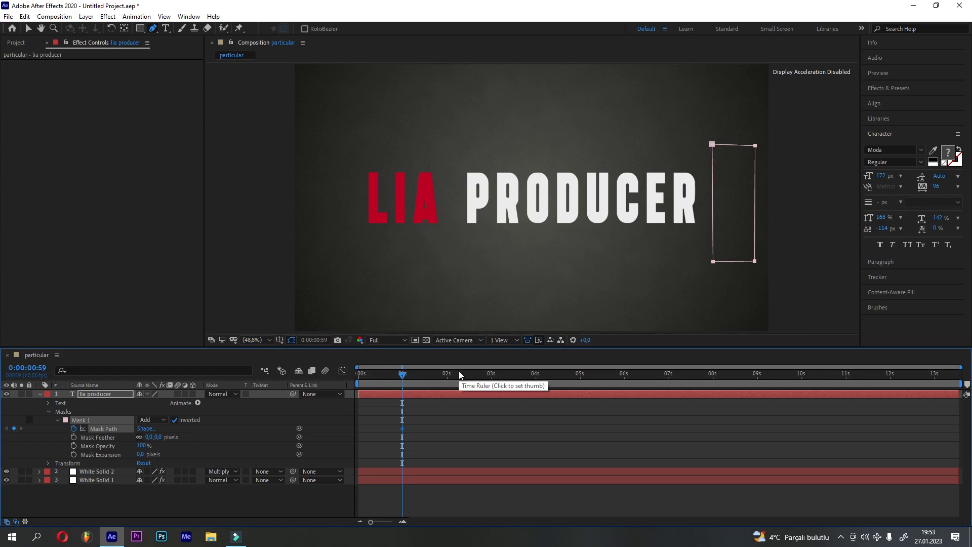
Move the mask against the final R, narrow it slightly from its right side, and turn off its inversion
{"action": "left_click", "coordinate": [28, 28]}
{"action": "left_click_drag", "start_coordinate": [727, 264], "coordinate": [713, 257]}
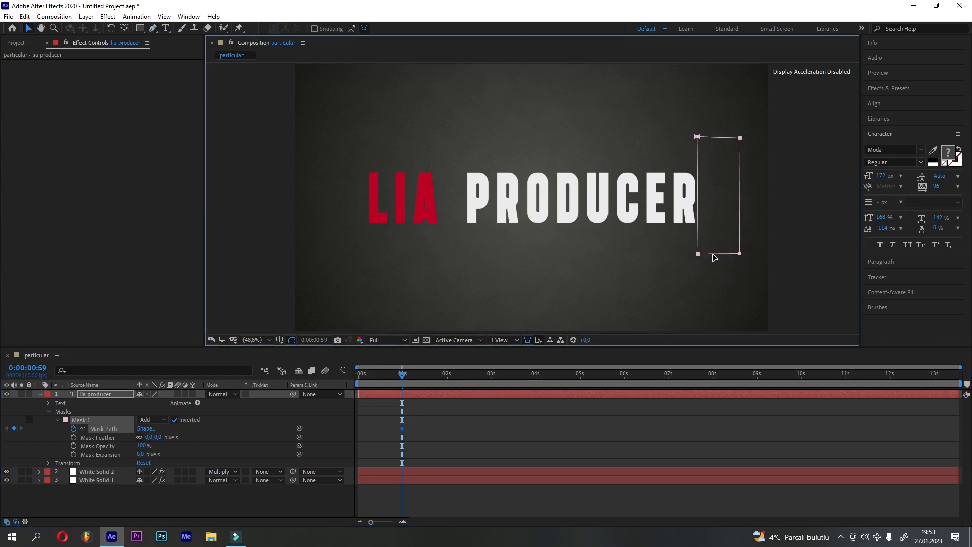
{"action": "left_click", "coordinate": [739, 253]}
{"action": "left_click_drag", "start_coordinate": [739, 253], "coordinate": [733, 256]}
{"action": "left_click_drag", "start_coordinate": [739, 138], "coordinate": [734, 137]}
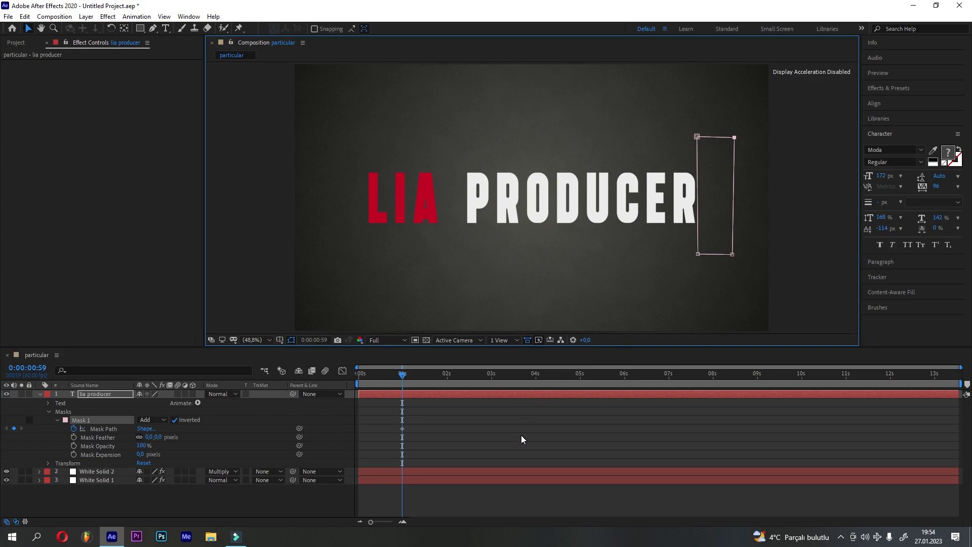
{"action": "left_click", "coordinate": [174, 420]}
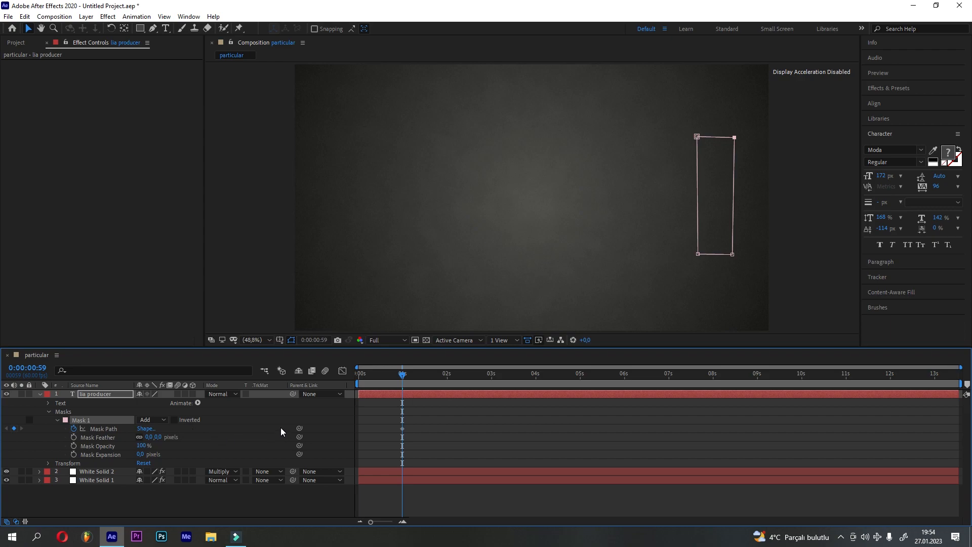
At 0:00:05:07, keyframe the mask just left of the title's L, inverting it only while repositioning
{"action": "left_click_drag", "start_coordinate": [398, 378], "coordinate": [585, 387]}
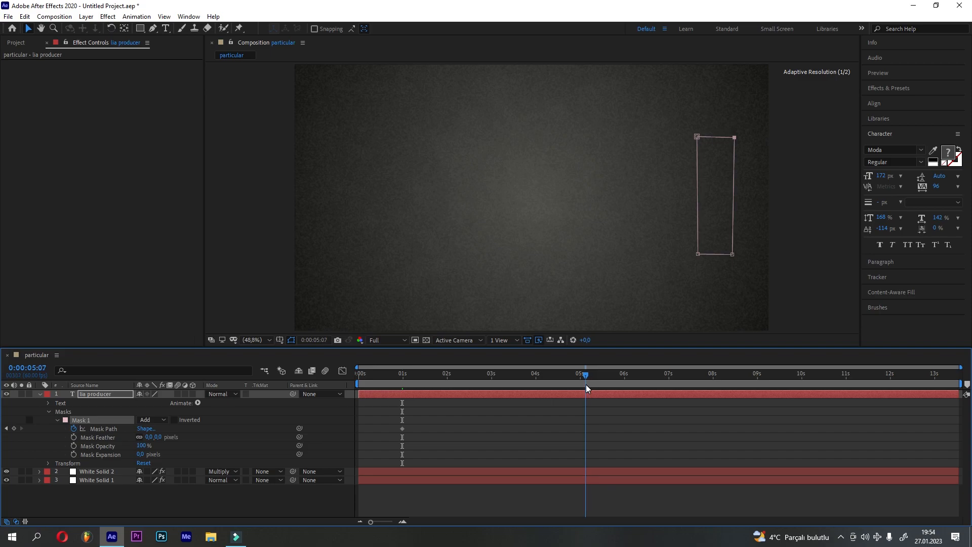
{"action": "left_click", "coordinate": [110, 430]}
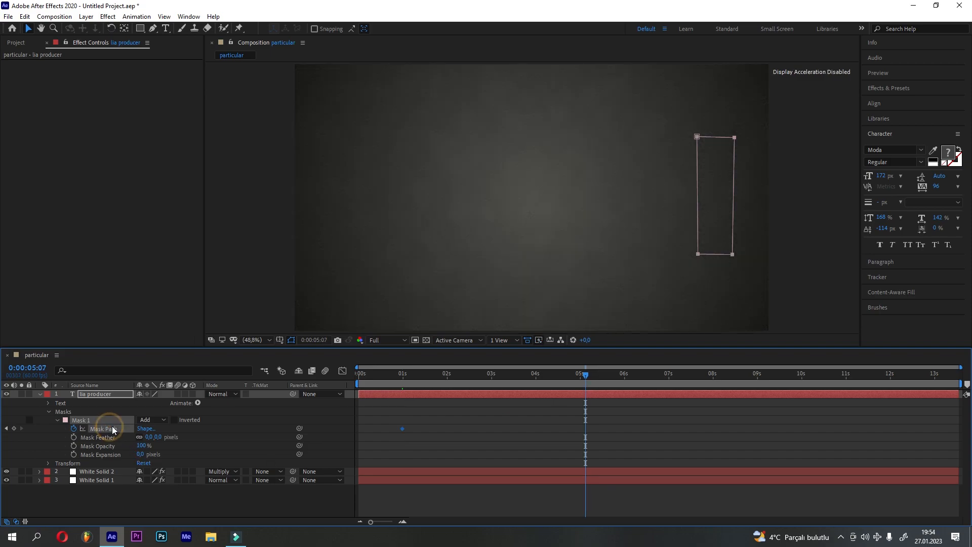
{"action": "left_click", "coordinate": [174, 420]}
{"action": "left_click_drag", "start_coordinate": [713, 256], "coordinate": [344, 259]}
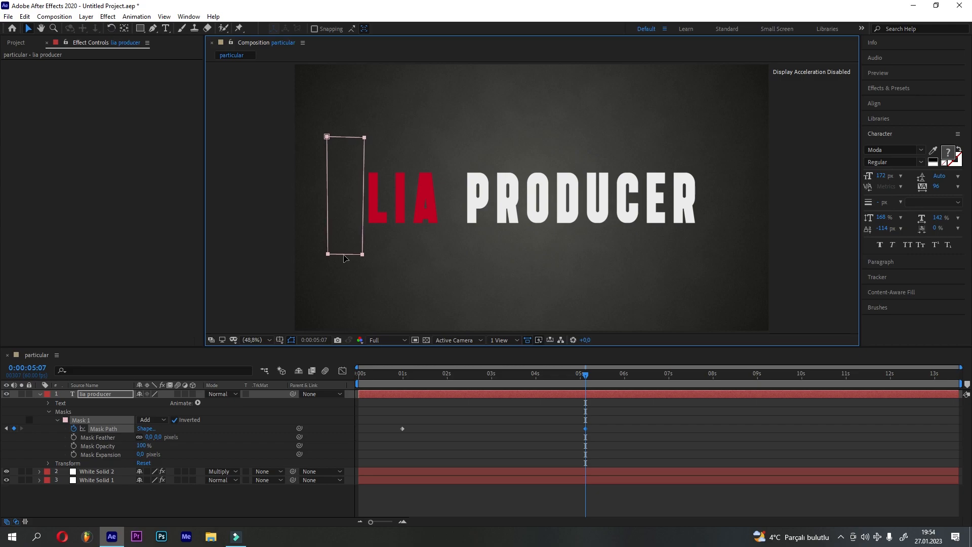
{"action": "left_click", "coordinate": [175, 420]}
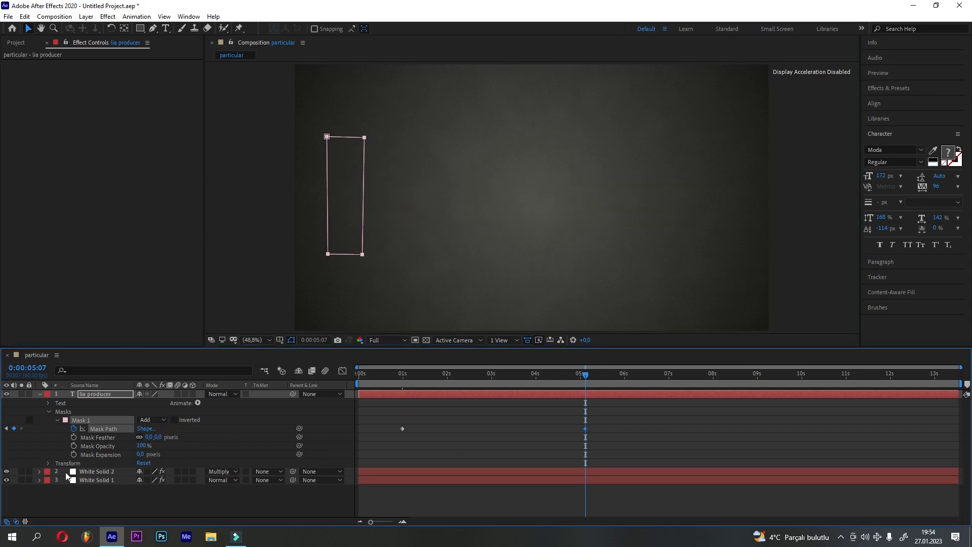
Scrub through the mask's sweep across the title and set its Mask Feather to 24 pixels
{"action": "left_click", "coordinate": [5, 429]}
{"action": "left_click_drag", "start_coordinate": [403, 376], "coordinate": [532, 396]}
{"action": "left_click", "coordinate": [150, 437]}
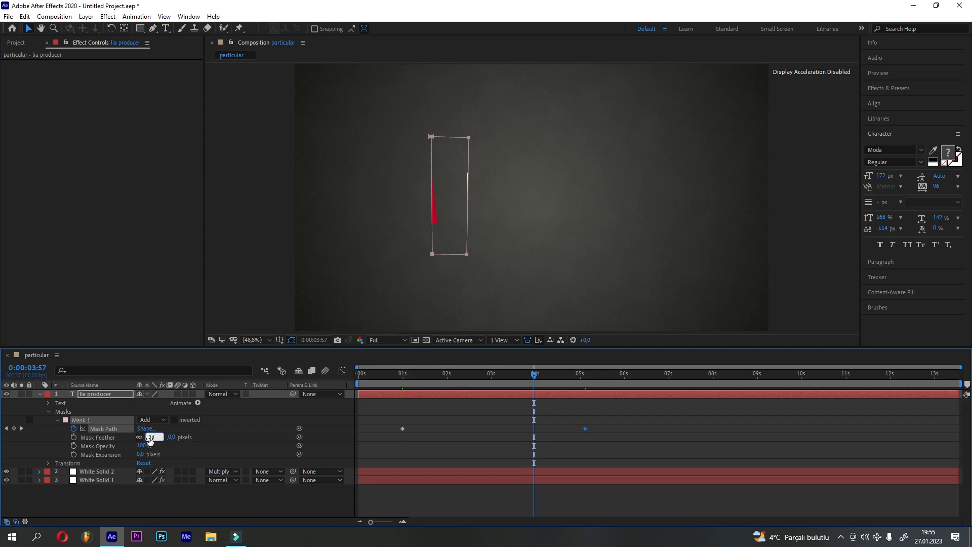
{"action": "key", "text": "Return"}
{"action": "left_click_drag", "start_coordinate": [528, 374], "coordinate": [480, 381]}
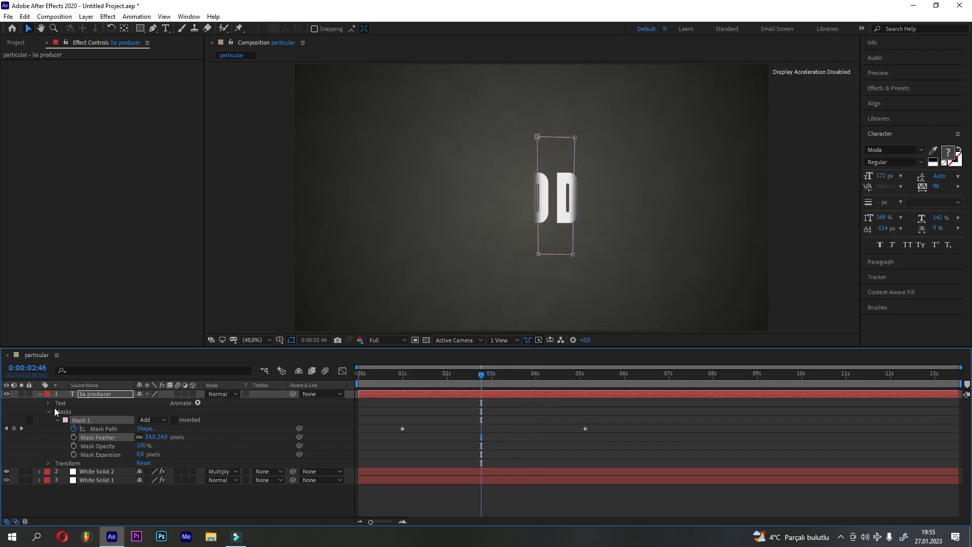
Collapse the title layer's properties and duplicate the layer
{"action": "left_click", "coordinate": [39, 394]}
{"action": "left_click", "coordinate": [94, 396]}
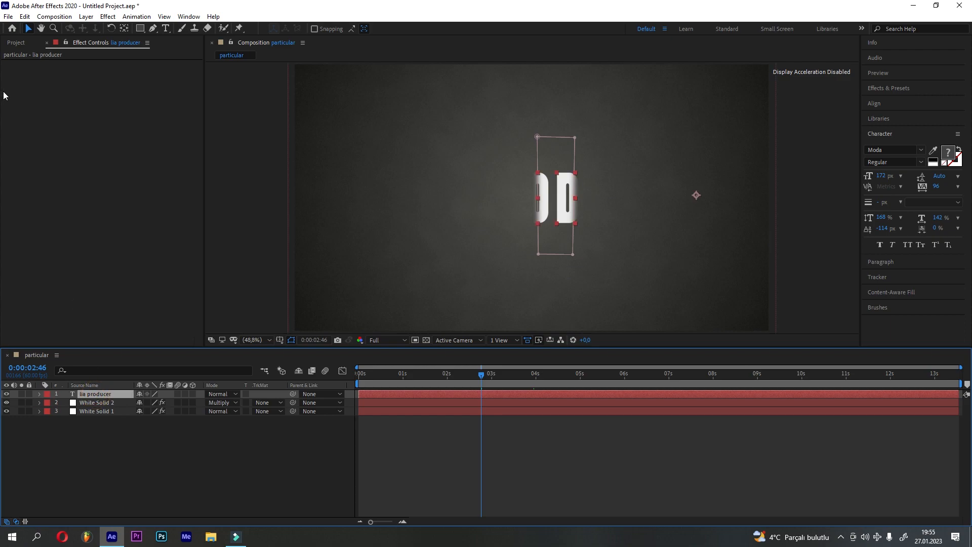
{"action": "left_click", "coordinate": [24, 16]}
{"action": "left_click", "coordinate": [36, 146]}
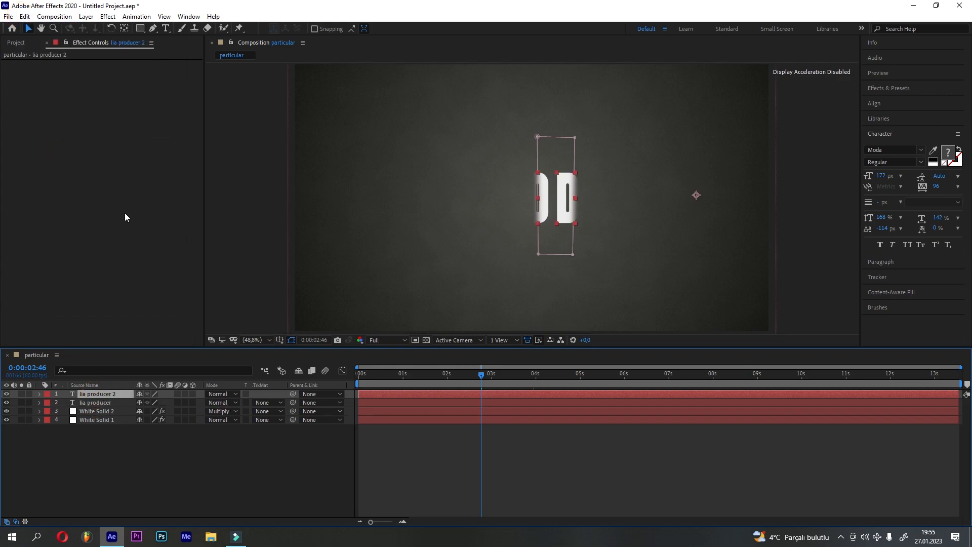
Hide the duplicate lia producer 2 layer and pre-compose the original lia producer layer
{"action": "left_click", "coordinate": [6, 393]}
{"action": "left_click", "coordinate": [84, 402]}
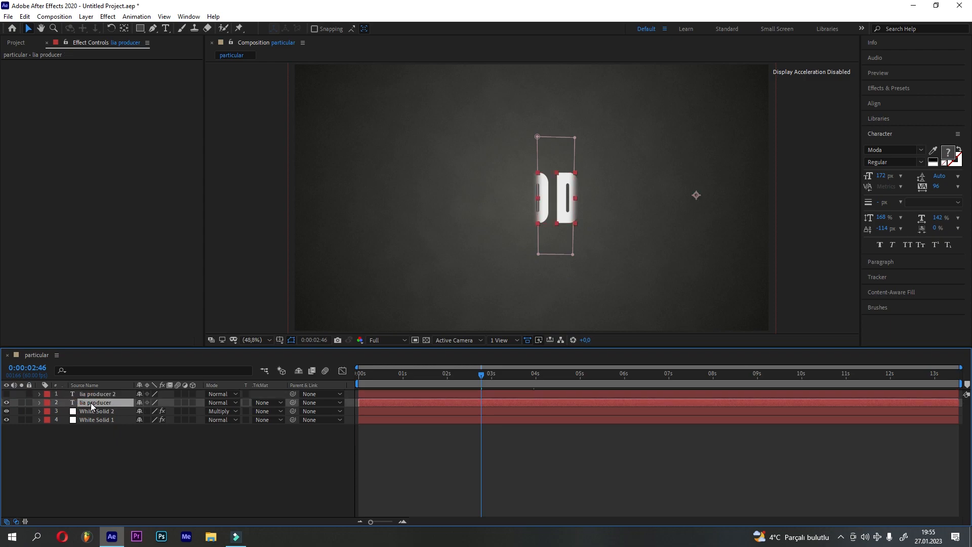
{"action": "right_click", "coordinate": [90, 402]}
{"action": "left_click", "coordinate": [135, 348]}
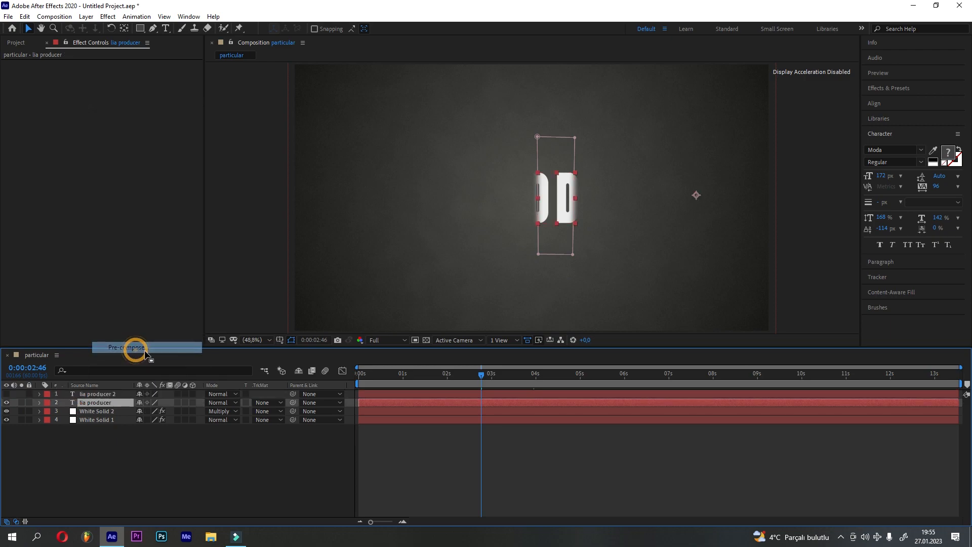
{"action": "left_click", "coordinate": [509, 335]}
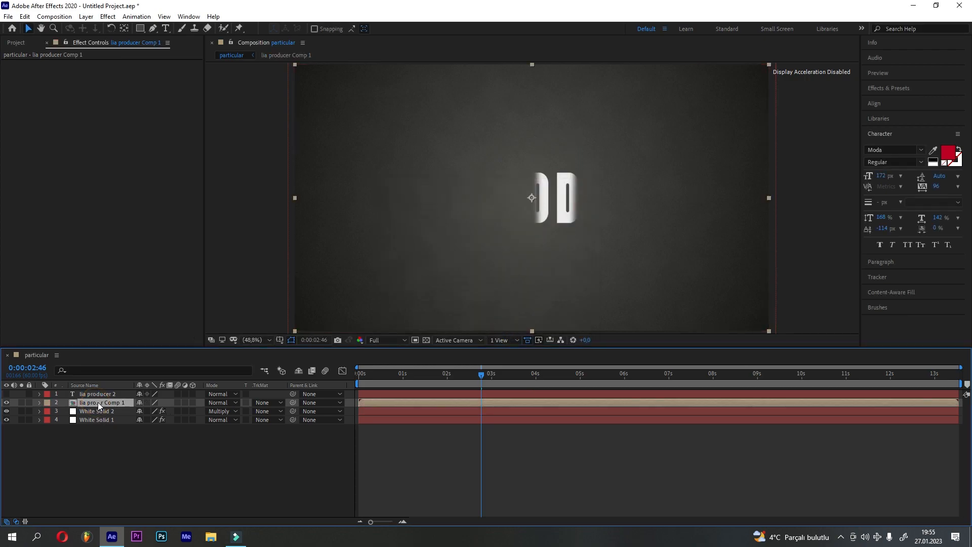
Rename the pre-composed title layer as text
{"action": "key", "text": "Return"}
{"action": "type", "text": "text"}
{"action": "key", "text": "Return"}
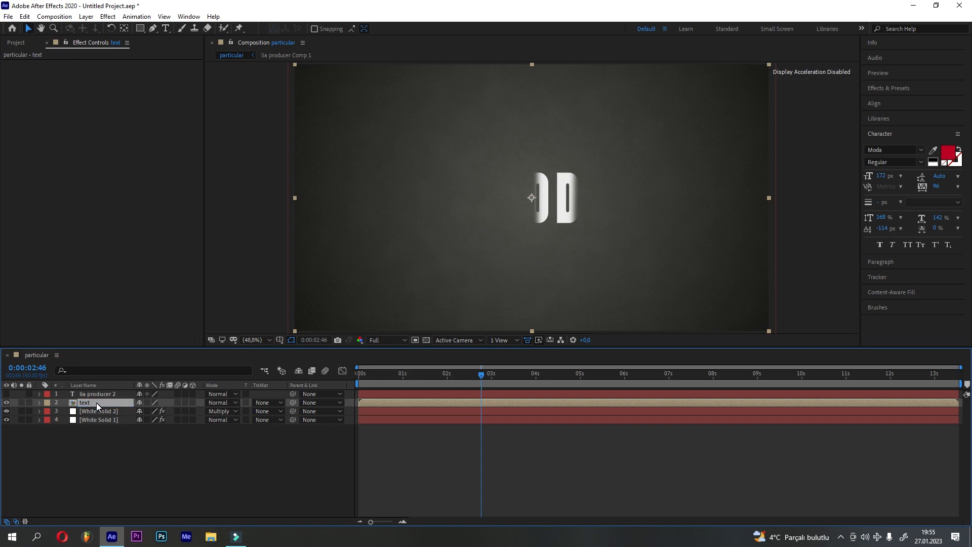
Add a Spot light to the particular composition with its default settings
{"action": "right_click", "coordinate": [106, 433]}
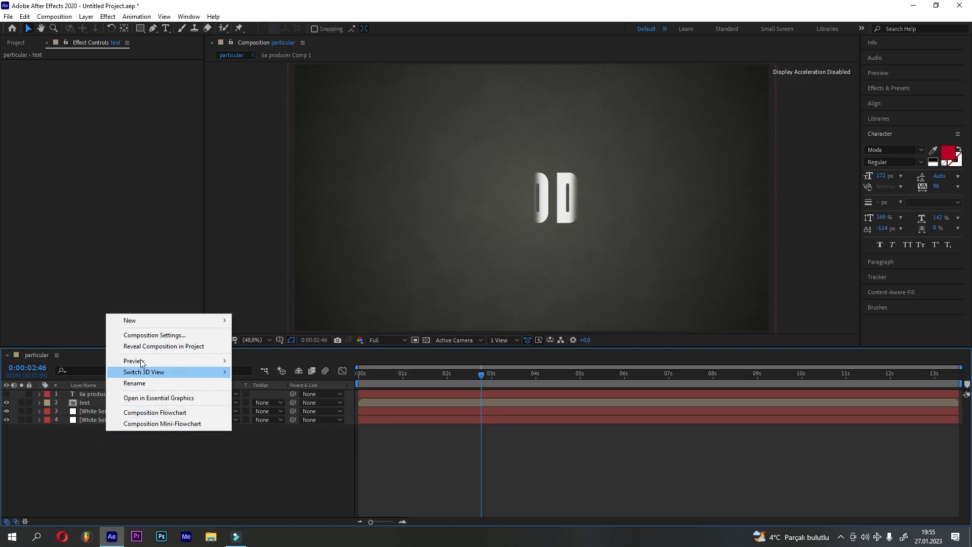
{"action": "mouse_move", "coordinate": [143, 317]}
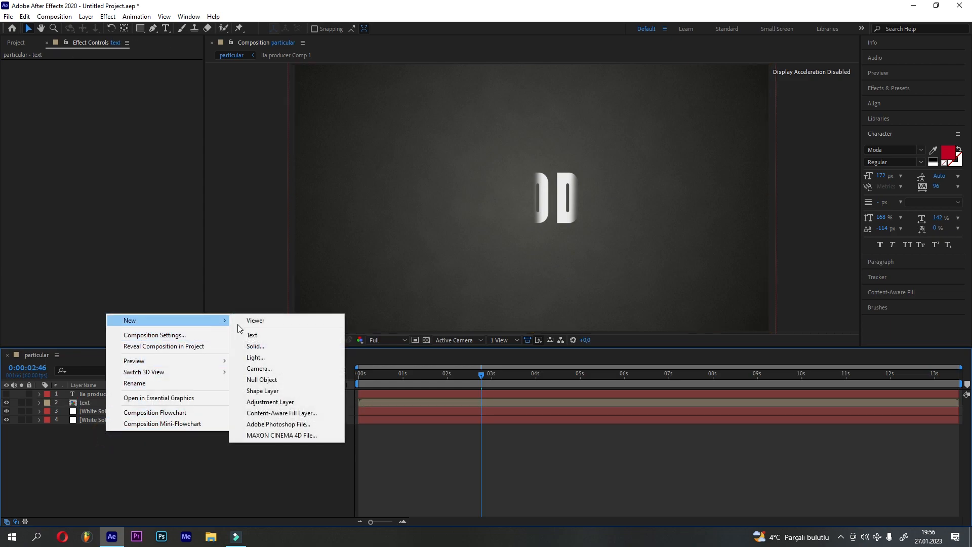
{"action": "left_click", "coordinate": [266, 358]}
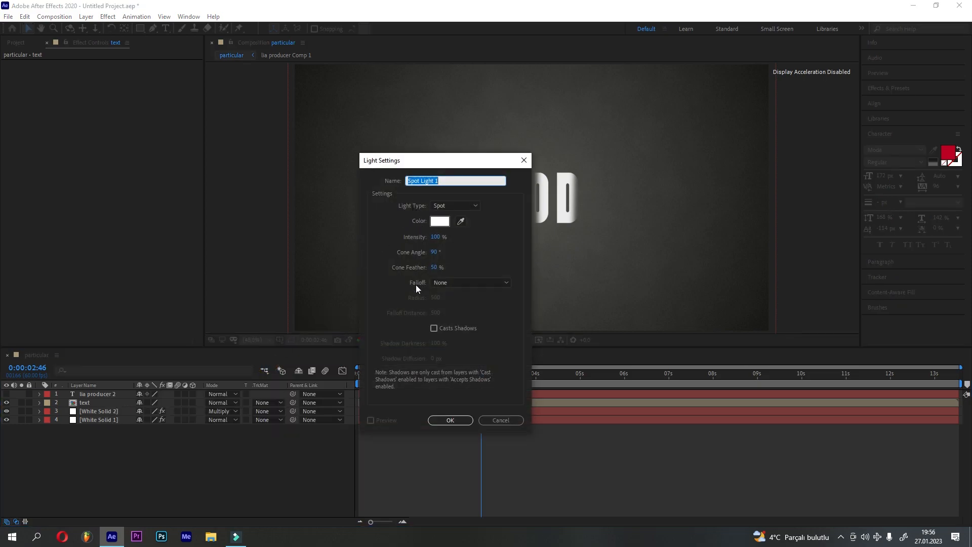
{"action": "left_click", "coordinate": [450, 419]}
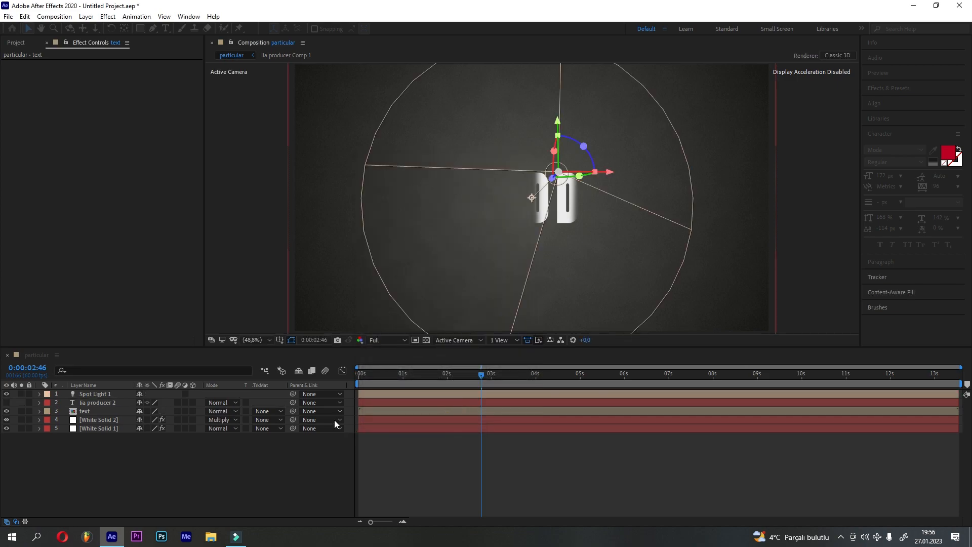
Parent the spot light to the text layer
{"action": "left_click", "coordinate": [87, 393]}
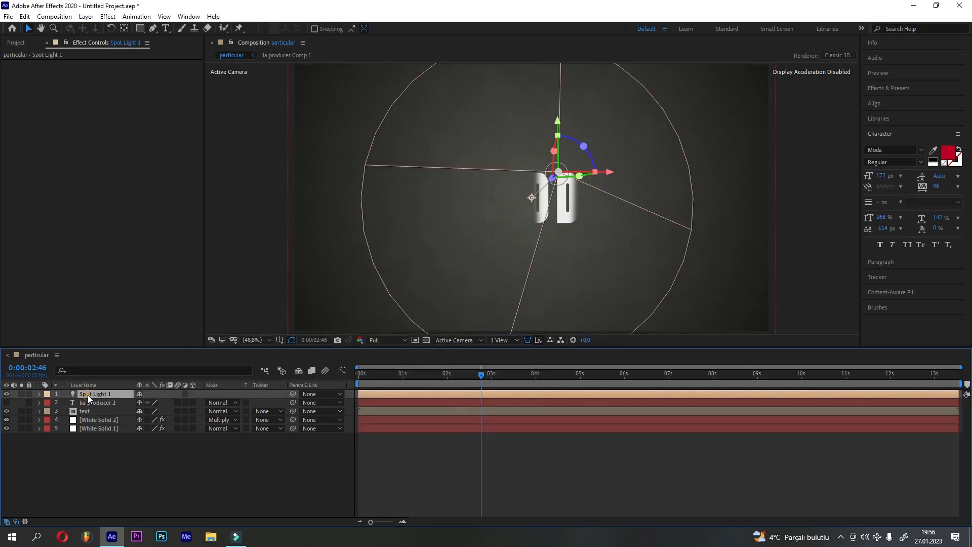
{"action": "left_click", "coordinate": [308, 394]}
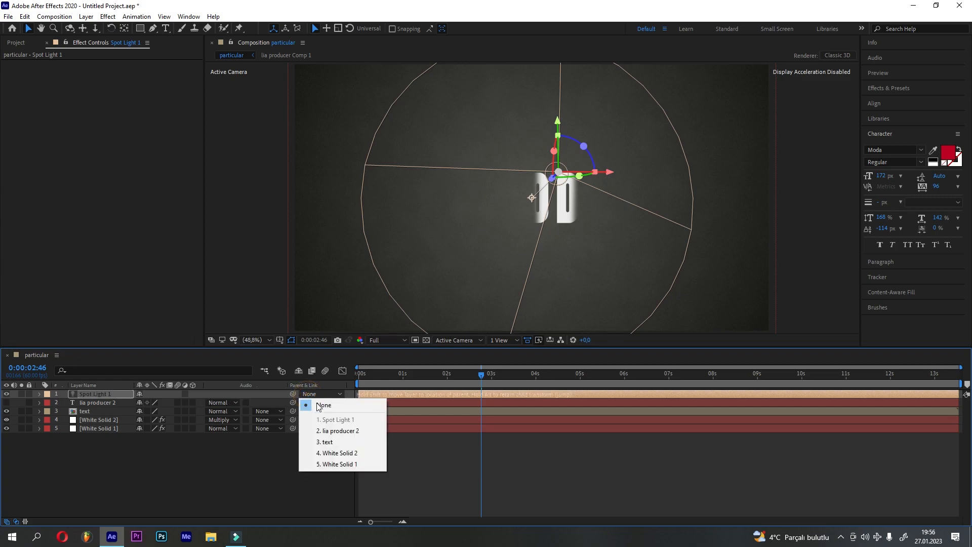
{"action": "left_click", "coordinate": [333, 442]}
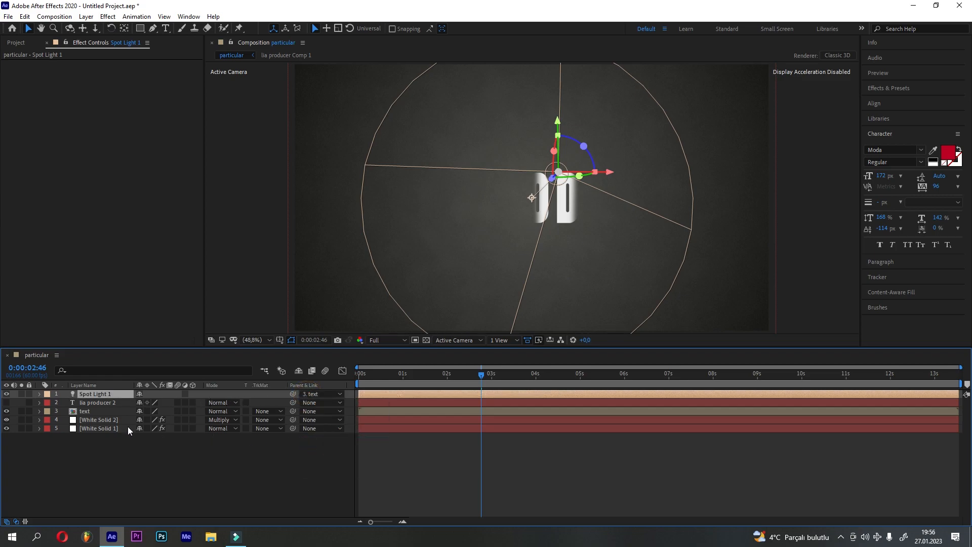
Lock the spot light layer and hide it
{"action": "left_click", "coordinate": [29, 393]}
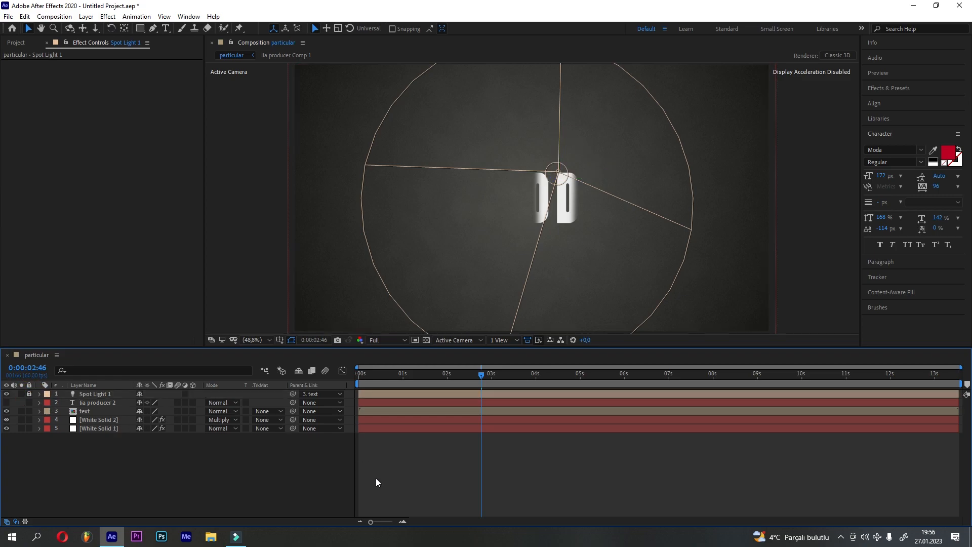
{"action": "left_click", "coordinate": [7, 393]}
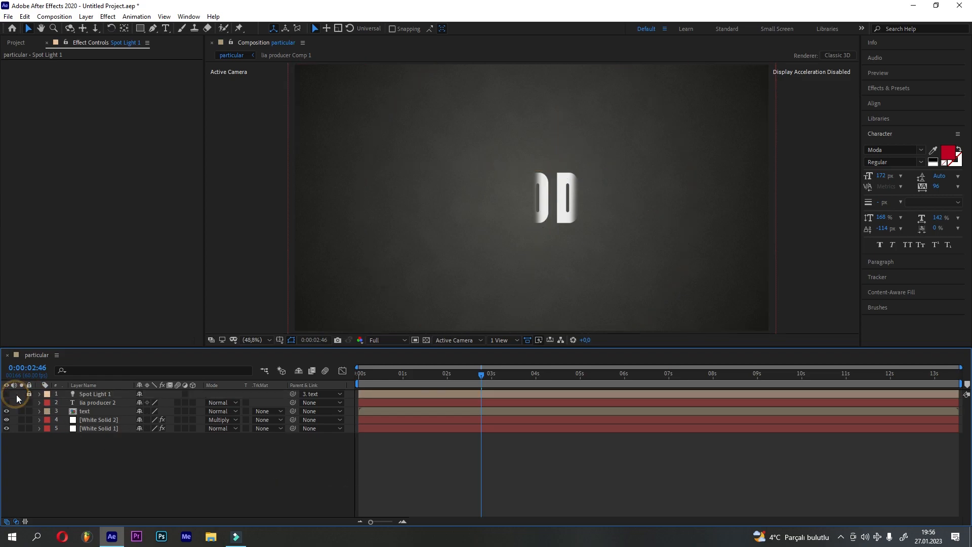
{"action": "left_click", "coordinate": [208, 490]}
Go to 0:00:04:37, move the lia producer 2 layer above the spot light and make it visible
{"action": "left_click_drag", "start_coordinate": [478, 375], "coordinate": [563, 375]}
{"action": "left_click", "coordinate": [93, 403]}
{"action": "left_click_drag", "start_coordinate": [94, 403], "coordinate": [92, 390]}
{"action": "left_click", "coordinate": [6, 394]}
Reveal Mask 1 on lia producer 2 and shift it slightly right of the final R at the 0:00:00:59 Mask Path keyframe
{"action": "left_click", "coordinate": [39, 394]}
{"action": "left_click", "coordinate": [59, 405]}
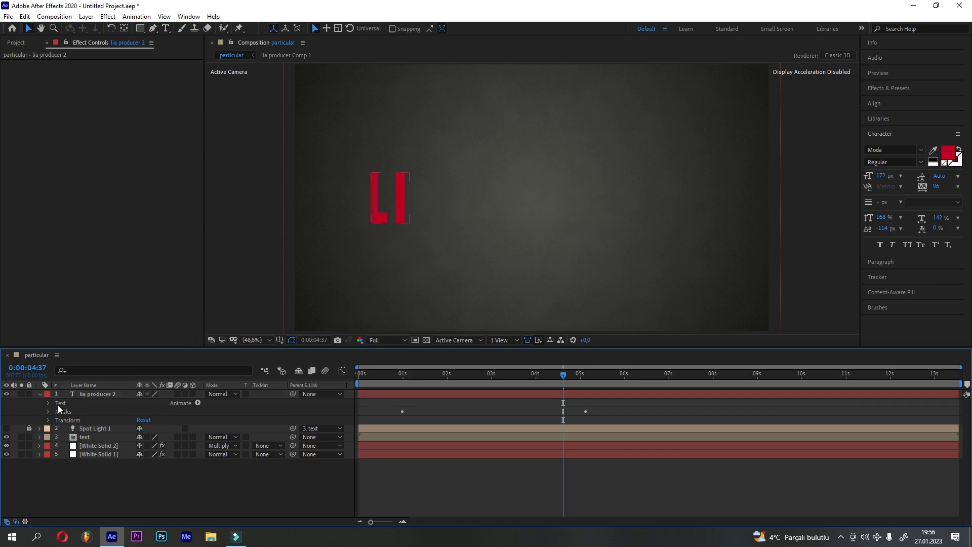
{"action": "left_click", "coordinate": [48, 410]}
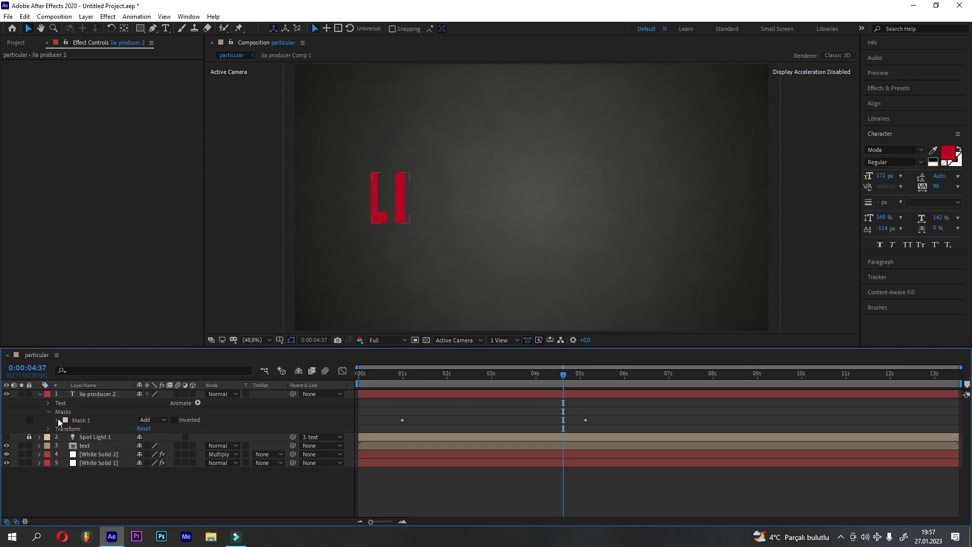
{"action": "left_click", "coordinate": [58, 419]}
{"action": "left_click", "coordinate": [98, 429]}
{"action": "left_click", "coordinate": [22, 428]}
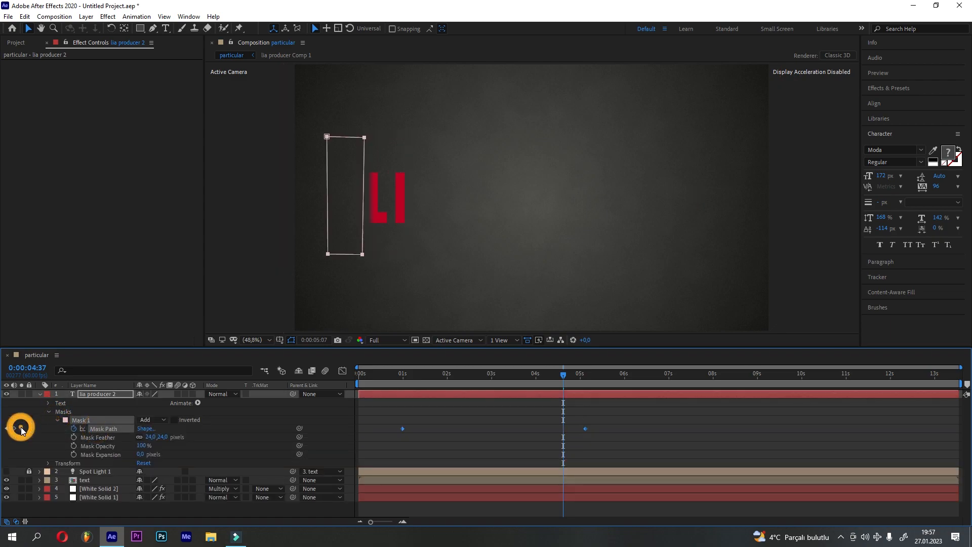
{"action": "left_click", "coordinate": [6, 428]}
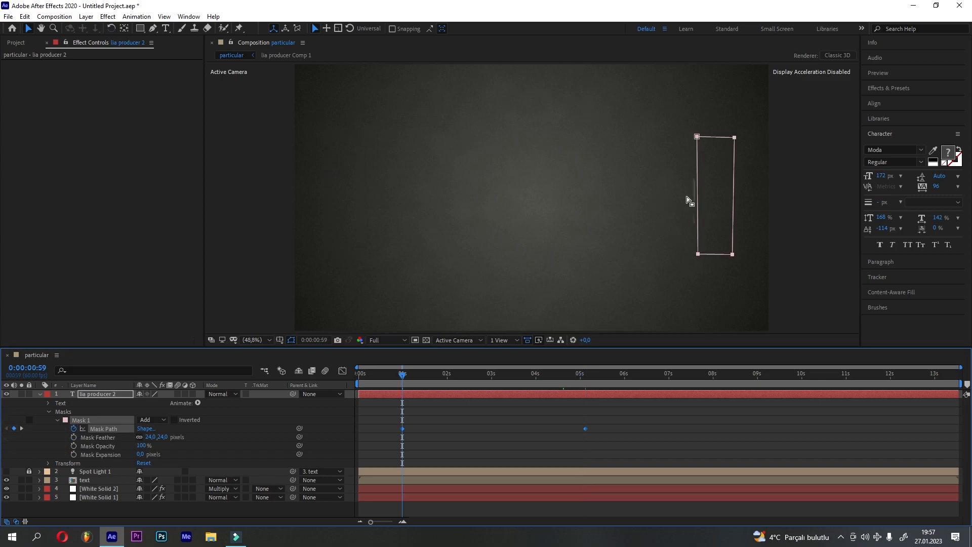
{"action": "left_click_drag", "start_coordinate": [717, 257], "coordinate": [718, 257]}
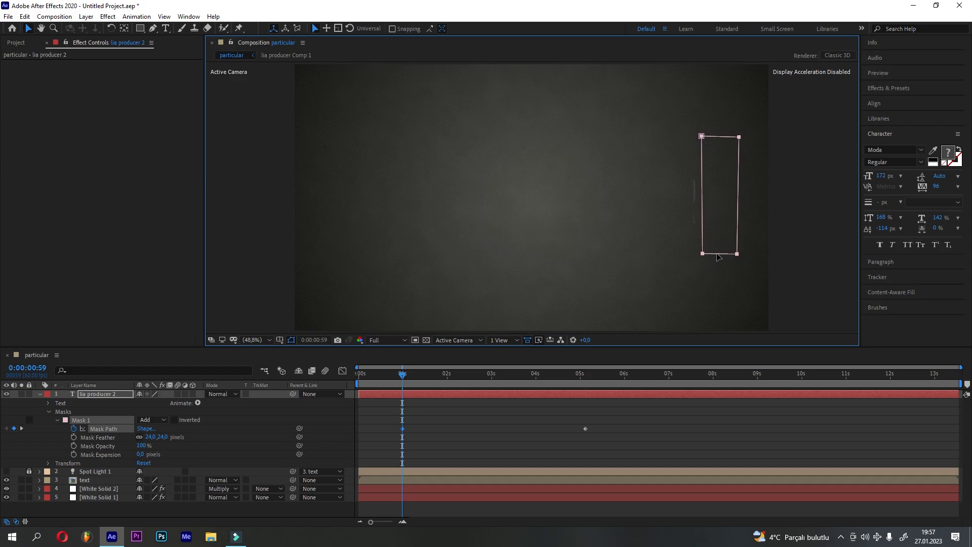
In the text pre-composition, shift the title's mask slightly right at 0:00:00:59, and return to the particular composition
{"action": "double_click", "coordinate": [86, 480]}
{"action": "left_click", "coordinate": [108, 399]}
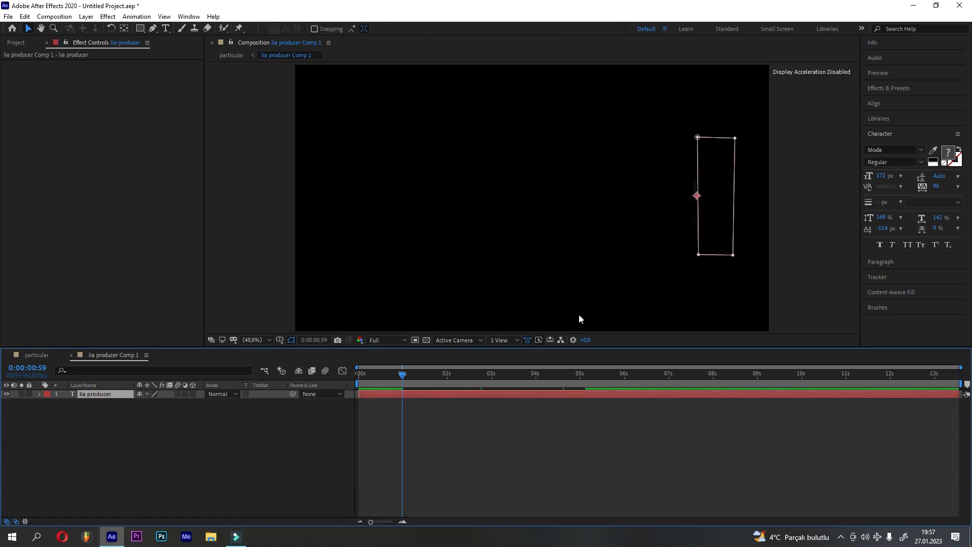
{"action": "left_click", "coordinate": [712, 260]}
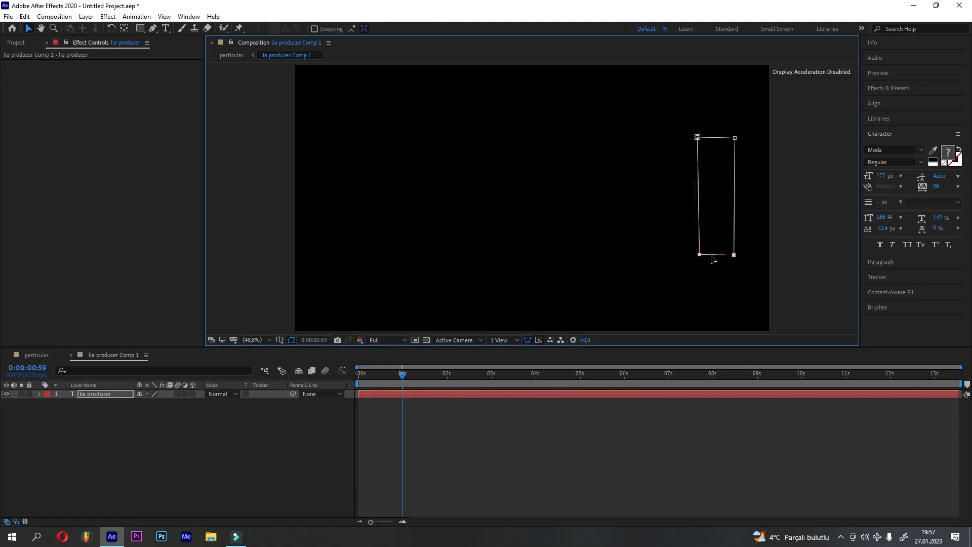
{"action": "left_click_drag", "start_coordinate": [712, 139], "coordinate": [723, 140]}
{"action": "left_click", "coordinate": [32, 358]}
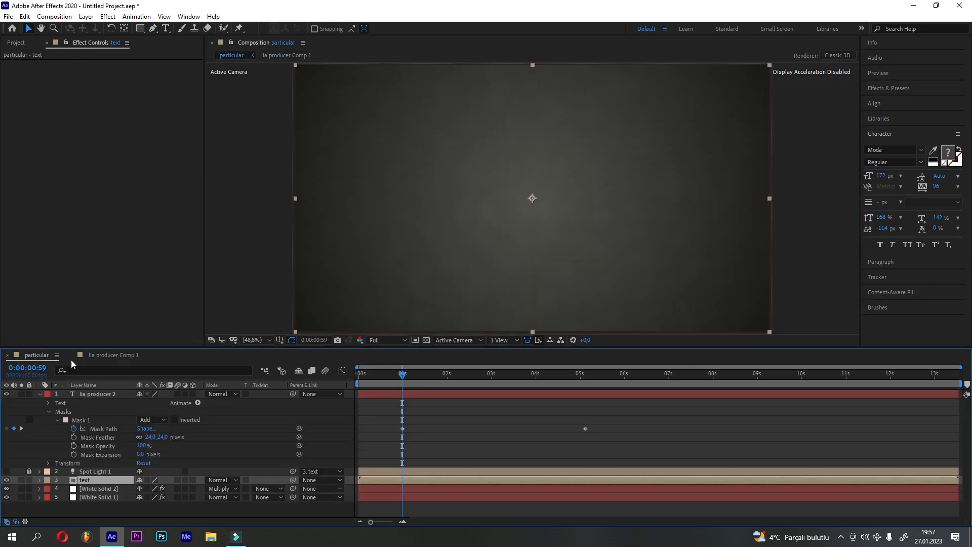
{"action": "left_click", "coordinate": [71, 355]}
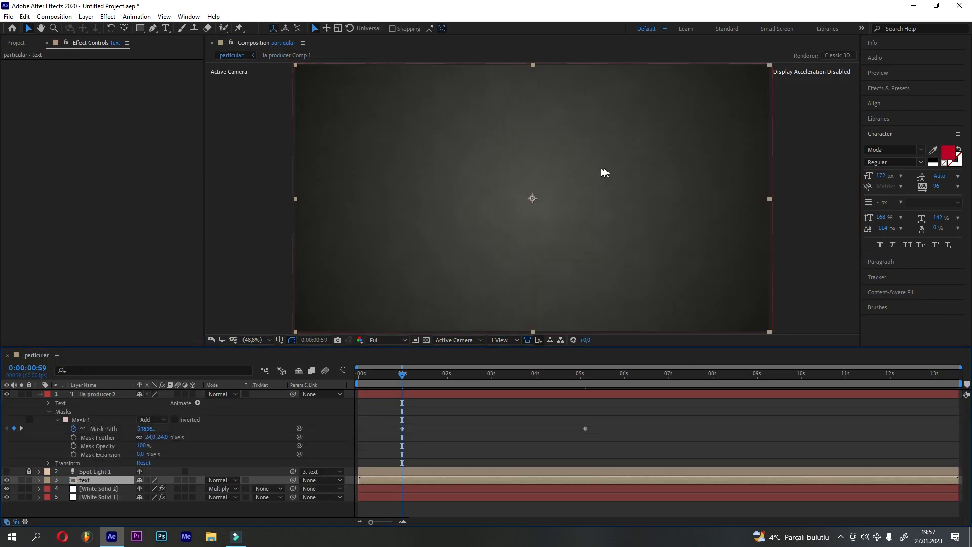
At the 0:00:00:59 keyframe, stretch the lia producer 2 mask's left corners past the L so it encloses the whole title
{"action": "left_click_drag", "start_coordinate": [403, 380], "coordinate": [581, 379]}
{"action": "left_click", "coordinate": [97, 428]}
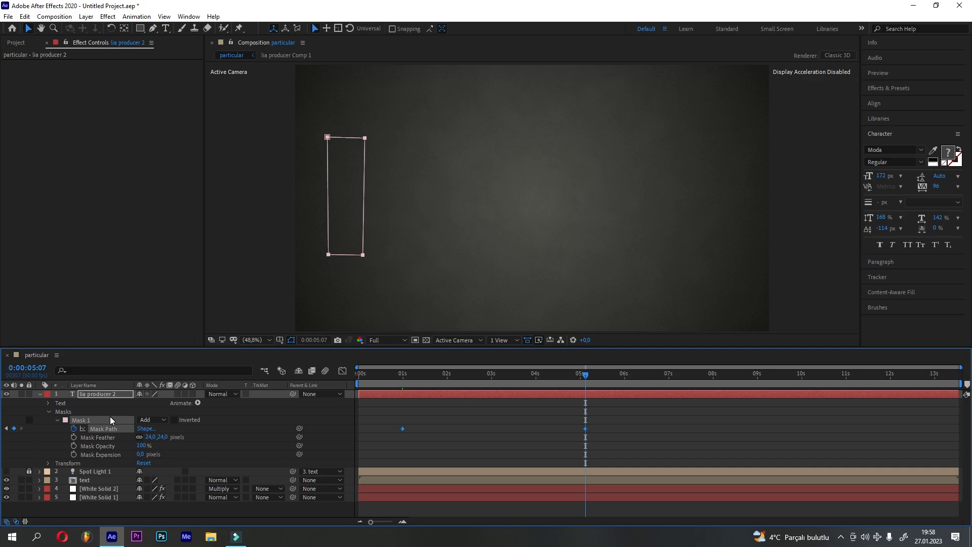
{"action": "left_click", "coordinate": [6, 428]}
{"action": "left_click", "coordinate": [702, 139]}
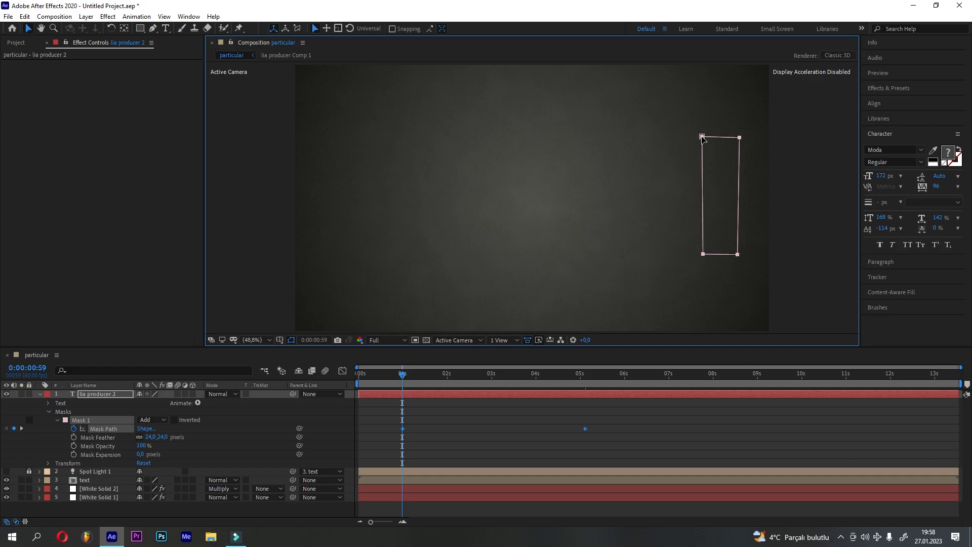
{"action": "left_click_drag", "start_coordinate": [704, 255], "coordinate": [334, 254]}
{"action": "left_click_drag", "start_coordinate": [702, 137], "coordinate": [338, 145]}
{"action": "left_click_drag", "start_coordinate": [332, 252], "coordinate": [337, 248]}
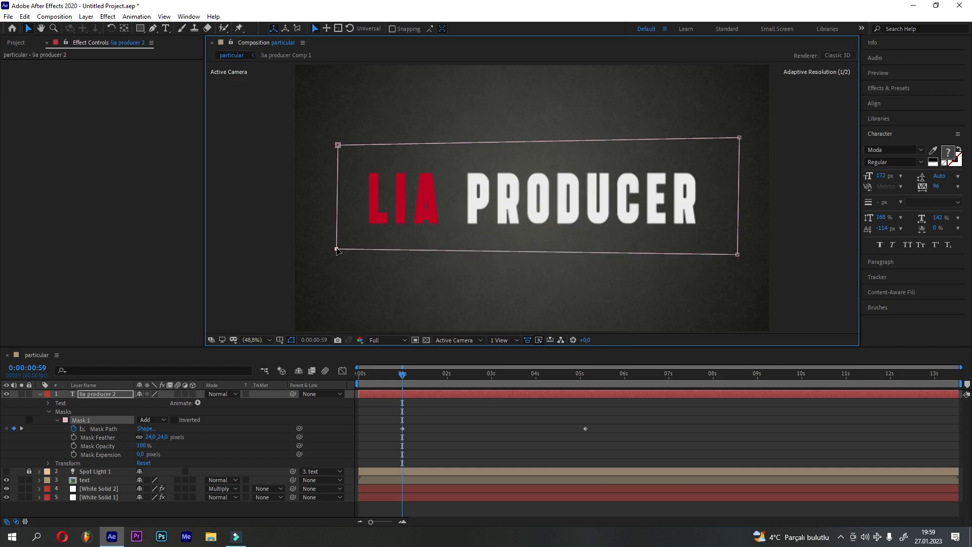
Check both Mask Path keyframes and scrub through the mask's shrinking motion across the title
{"action": "left_click", "coordinate": [22, 429]}
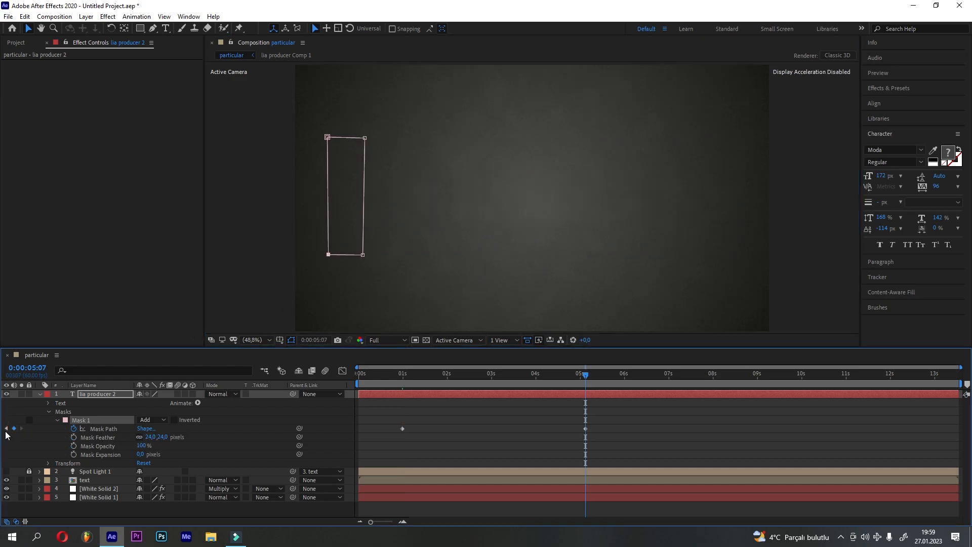
{"action": "left_click", "coordinate": [6, 429]}
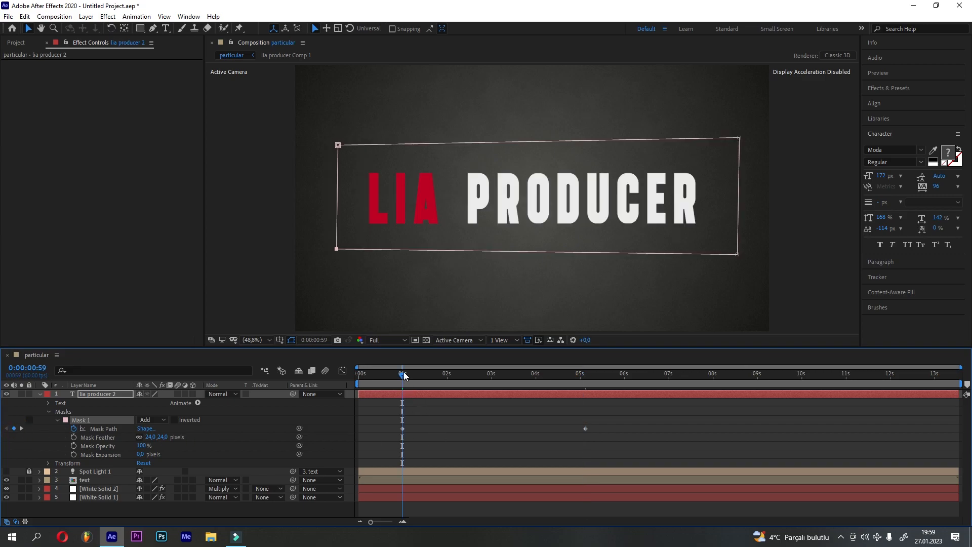
{"action": "left_click_drag", "start_coordinate": [405, 375], "coordinate": [443, 403]}
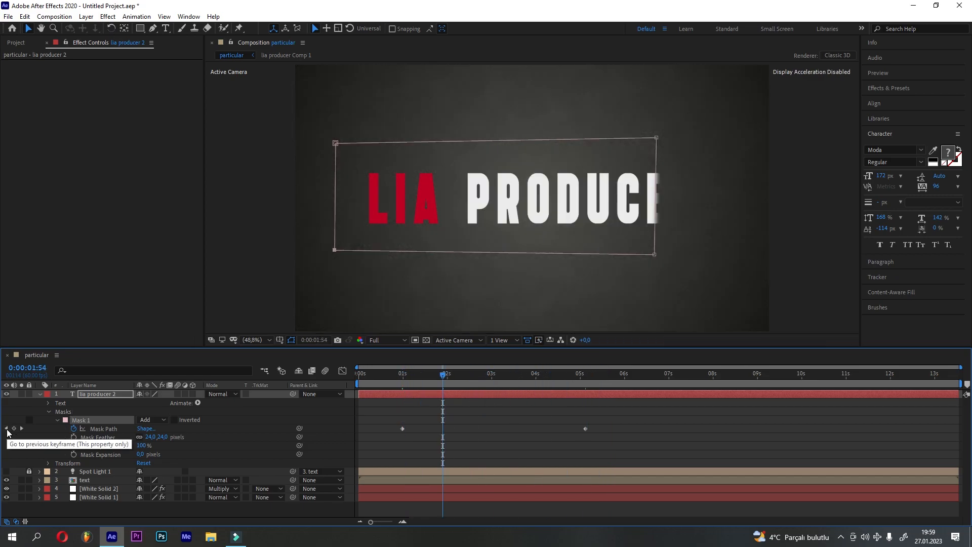
At 0:00:00:59, pull the mask's right corners inward to level its edges, and collapse the lia producer 2 layer
{"action": "left_click", "coordinate": [6, 429]}
{"action": "left_click_drag", "start_coordinate": [737, 254], "coordinate": [732, 249]}
{"action": "left_click_drag", "start_coordinate": [739, 137], "coordinate": [734, 148]}
{"action": "left_click", "coordinate": [121, 428]}
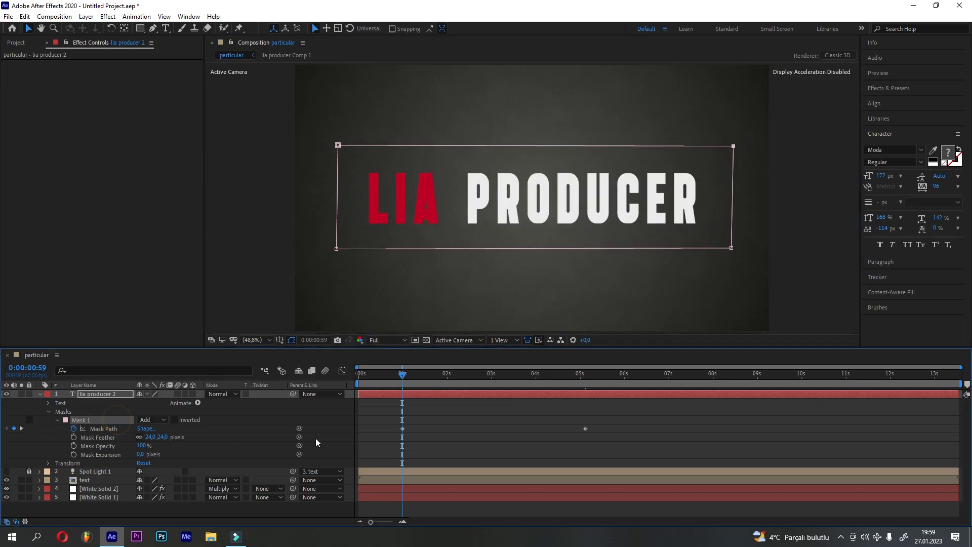
{"action": "left_click", "coordinate": [40, 394]}
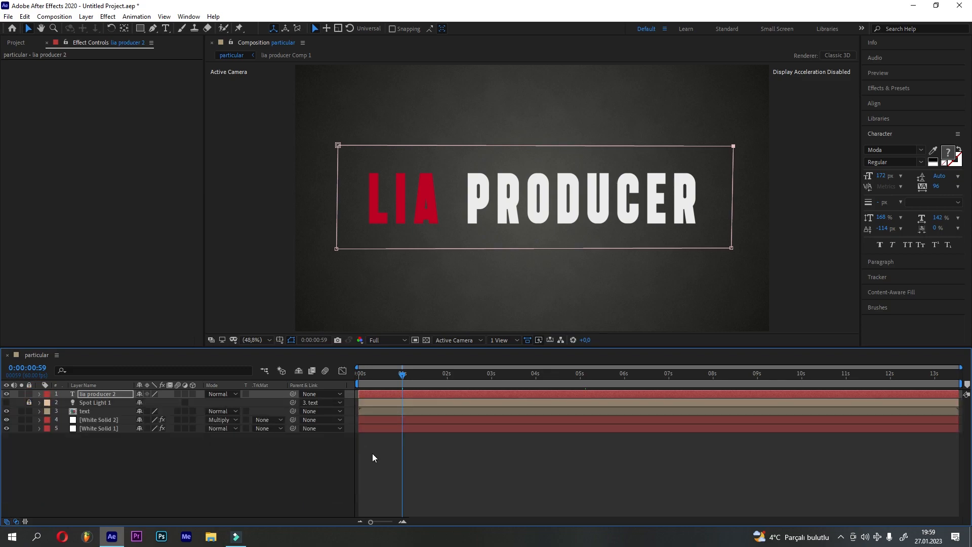
Scrub the start of the title animation to 0:00:01:15 and add a white 1920 x 1080 px solid
{"action": "left_click_drag", "start_coordinate": [398, 377], "coordinate": [414, 411]}
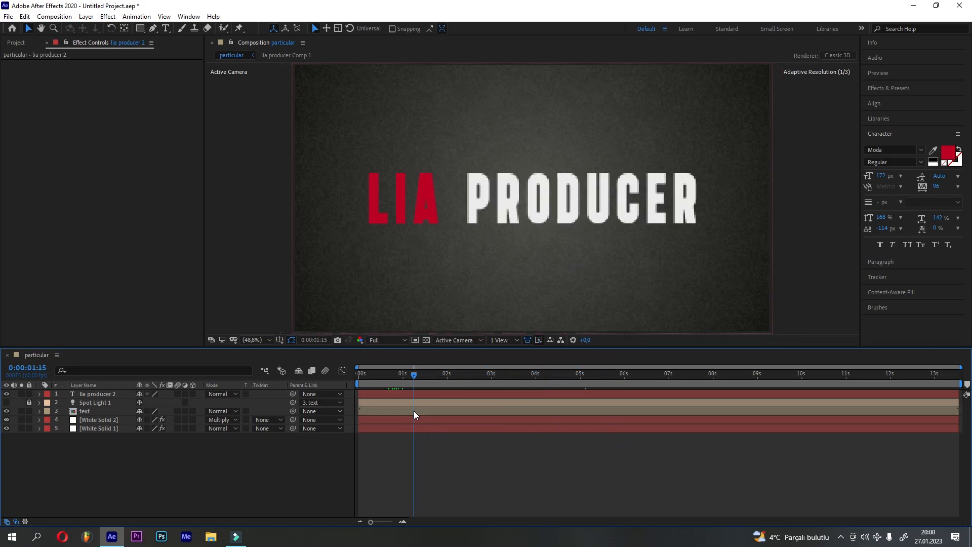
{"action": "right_click", "coordinate": [128, 462]}
{"action": "mouse_move", "coordinate": [165, 354]}
{"action": "left_click", "coordinate": [283, 378]}
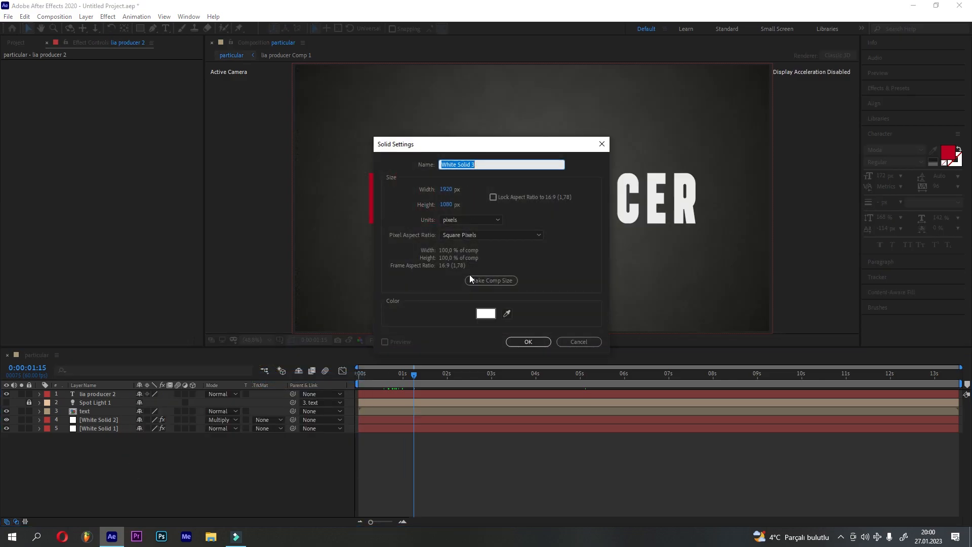
{"action": "left_click", "coordinate": [518, 342]}
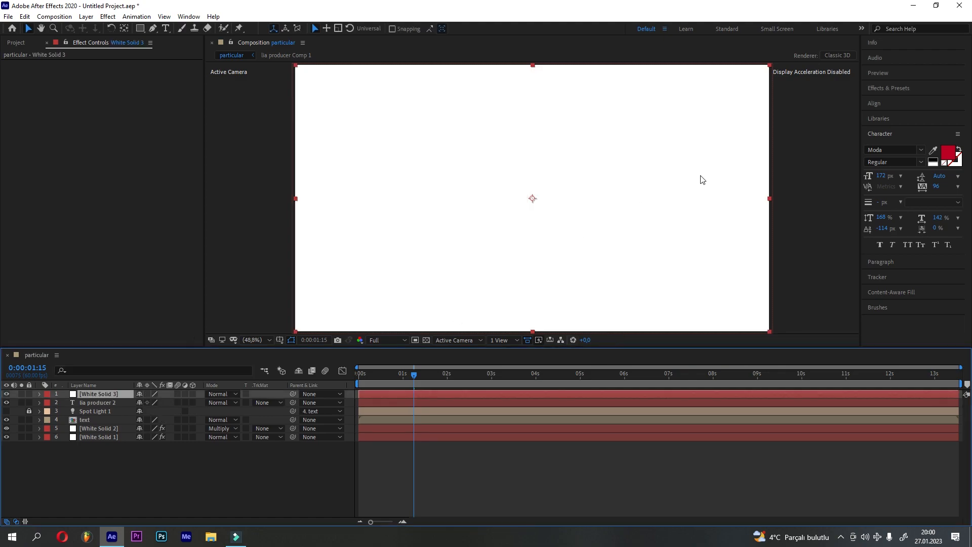
Apply the Particular effect to the White Solid 3 layer
{"action": "left_click", "coordinate": [888, 90]}
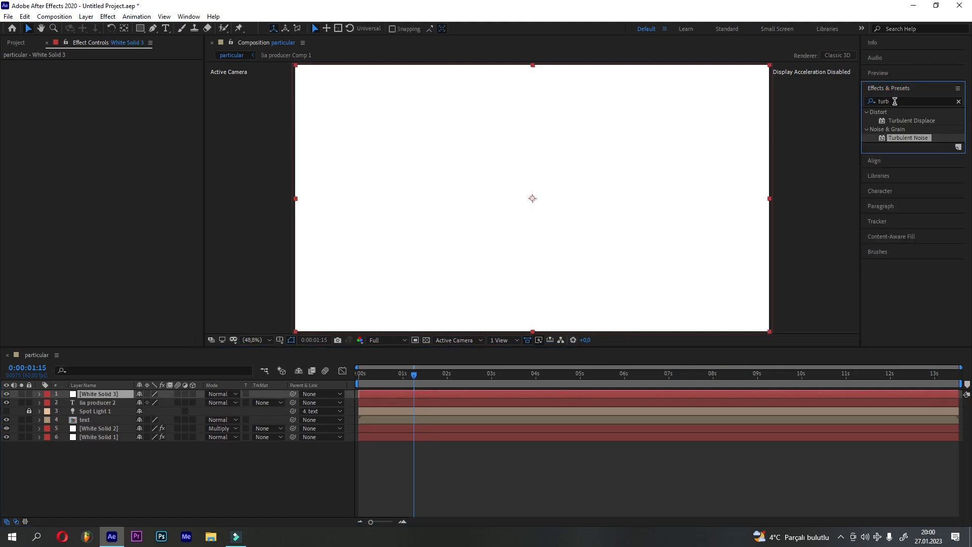
{"action": "left_click", "coordinate": [894, 101]}
{"action": "type", "text": "partic"}
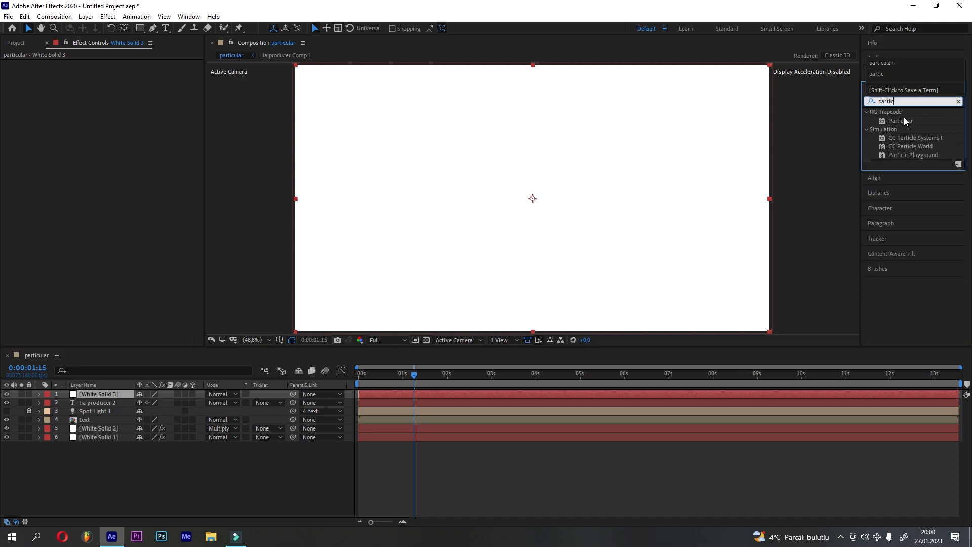
{"action": "left_click_drag", "start_coordinate": [905, 120], "coordinate": [598, 180]}
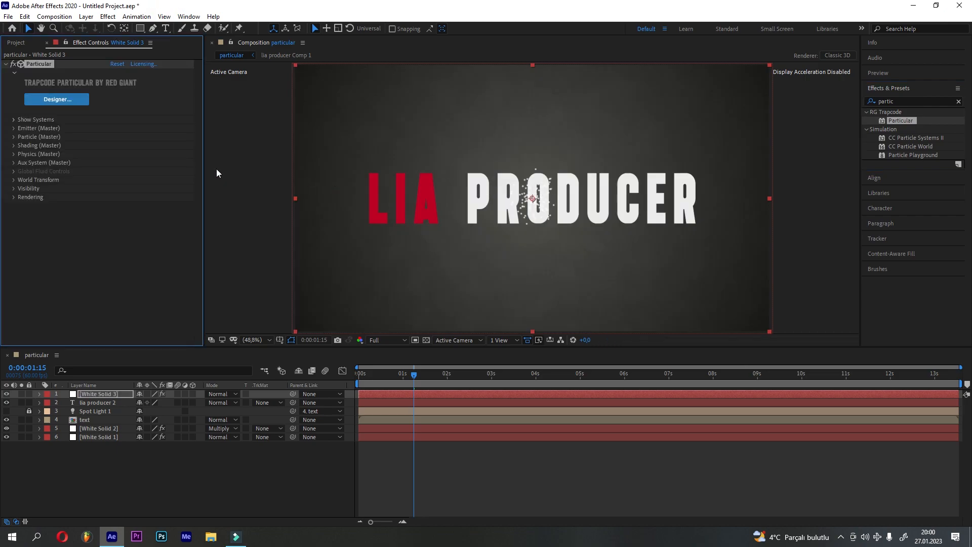
Set Particular's emitter type to Box and its emitter size to XYZ Individual
{"action": "left_click", "coordinate": [13, 128]}
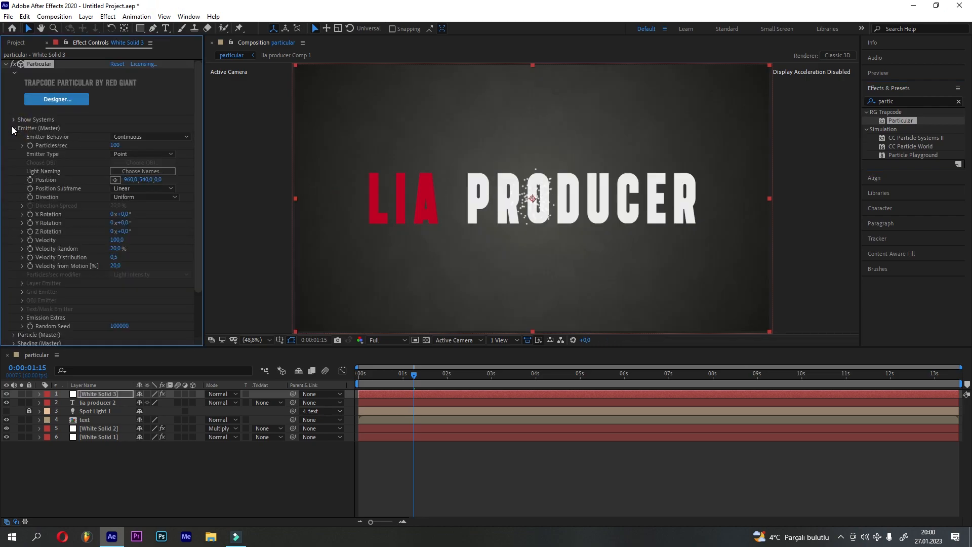
{"action": "left_click", "coordinate": [139, 154]}
{"action": "left_click", "coordinate": [125, 182]}
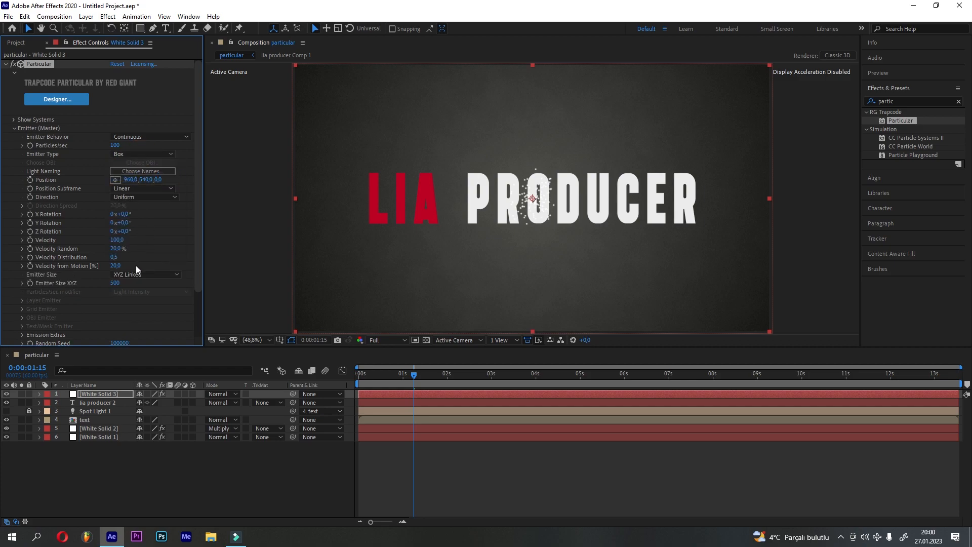
{"action": "left_click", "coordinate": [138, 274]}
{"action": "left_click", "coordinate": [142, 293]}
Set the emitter's X, Y and Z sizes to 0
{"action": "left_click_drag", "start_coordinate": [116, 283], "coordinate": [90, 289]}
{"action": "left_click", "coordinate": [115, 283]}
{"action": "type", "text": "0"}
{"action": "left_click", "coordinate": [115, 291]}
{"action": "type", "text": "0"}
{"action": "left_click", "coordinate": [115, 300]}
{"action": "type", "text": "0"}
{"action": "left_click", "coordinate": [150, 295]}
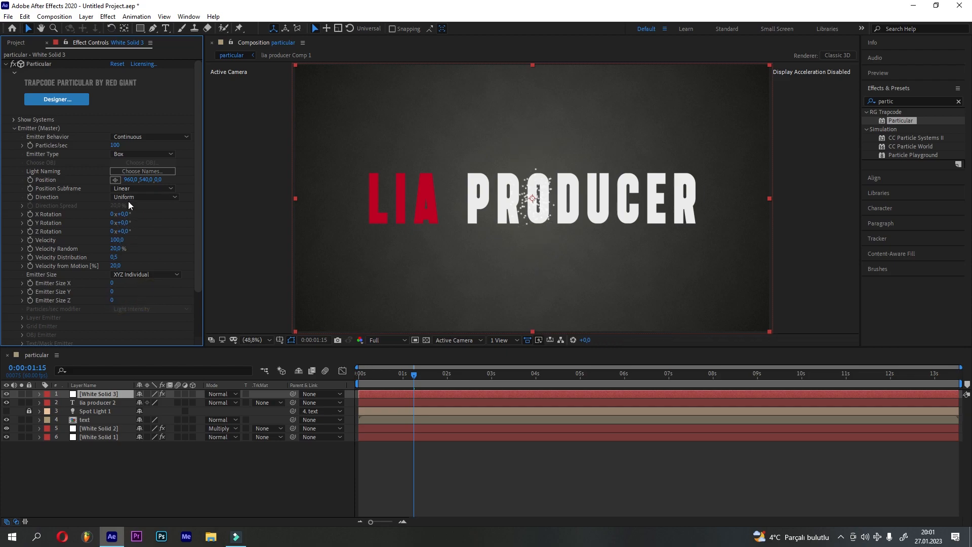
Change the emitter type to Layer and reveal the Layer Emitter settings
{"action": "left_click", "coordinate": [139, 153]}
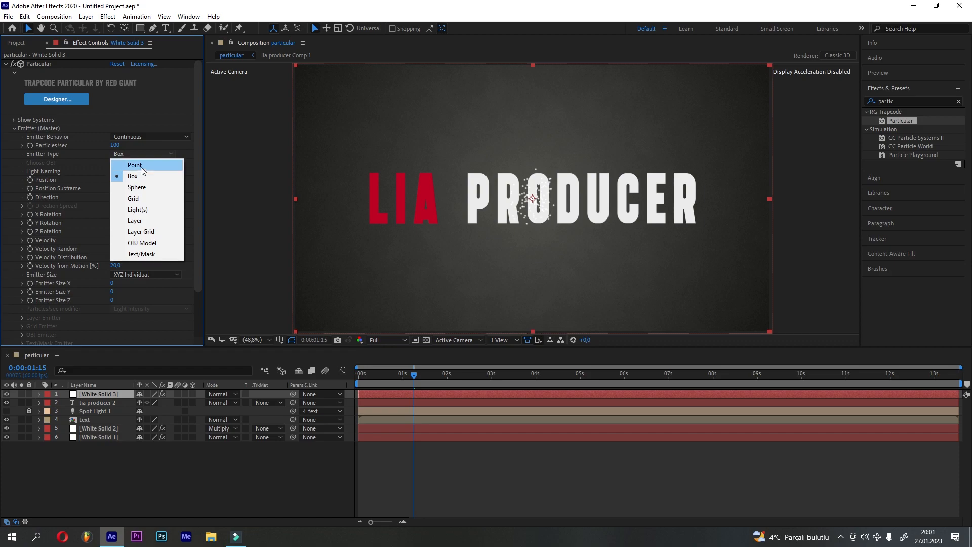
{"action": "left_click", "coordinate": [146, 217]}
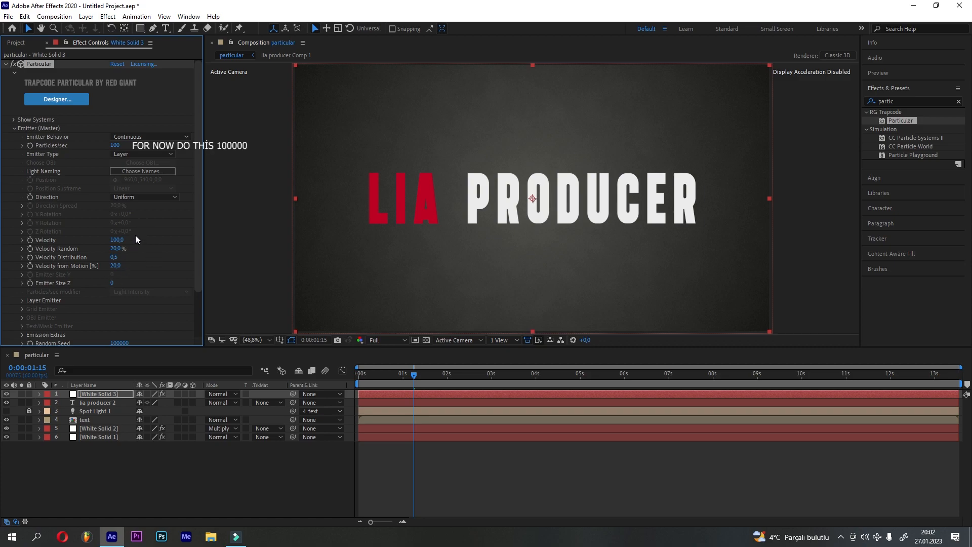
{"action": "left_click", "coordinate": [19, 301]}
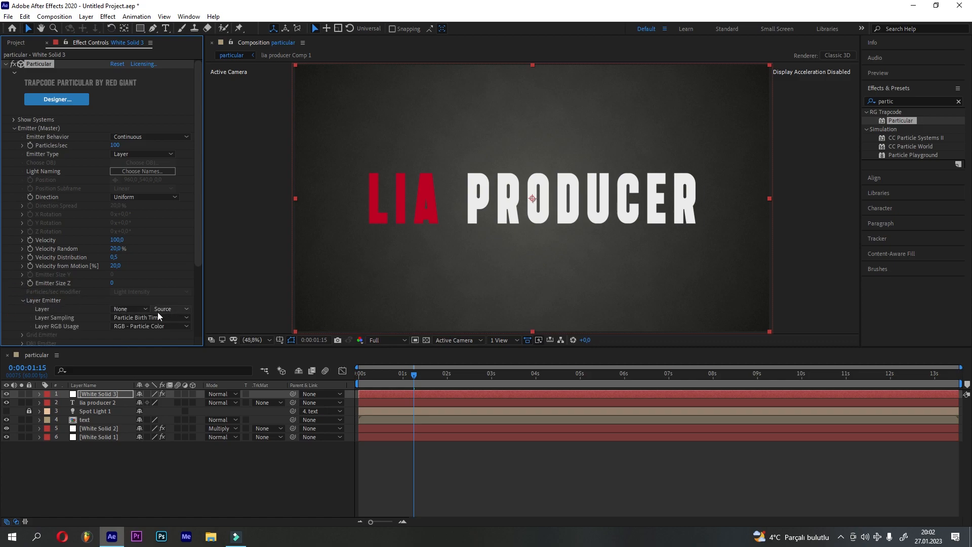
Make the text layer 3D and choose it as the source for Particular's layer emitter
{"action": "left_click", "coordinate": [191, 419]}
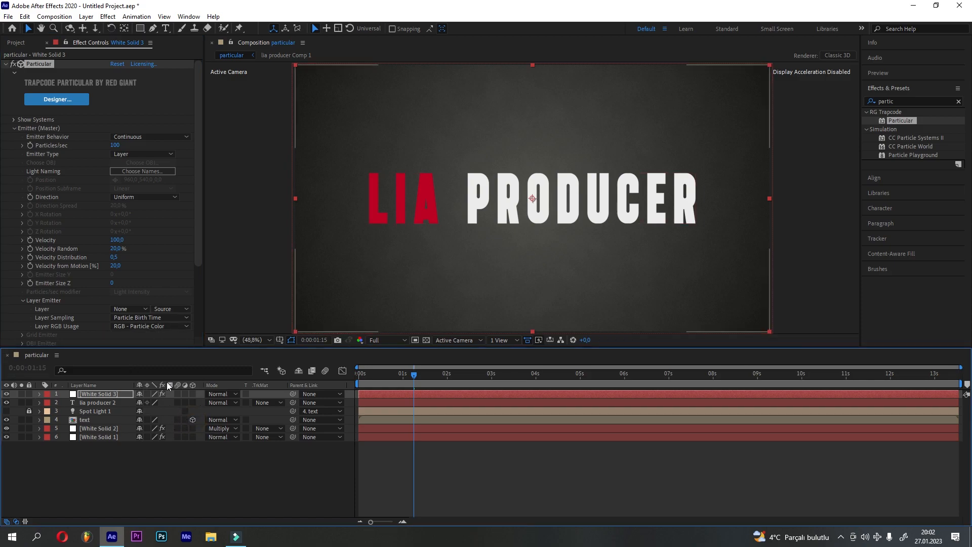
{"action": "left_click", "coordinate": [145, 310]}
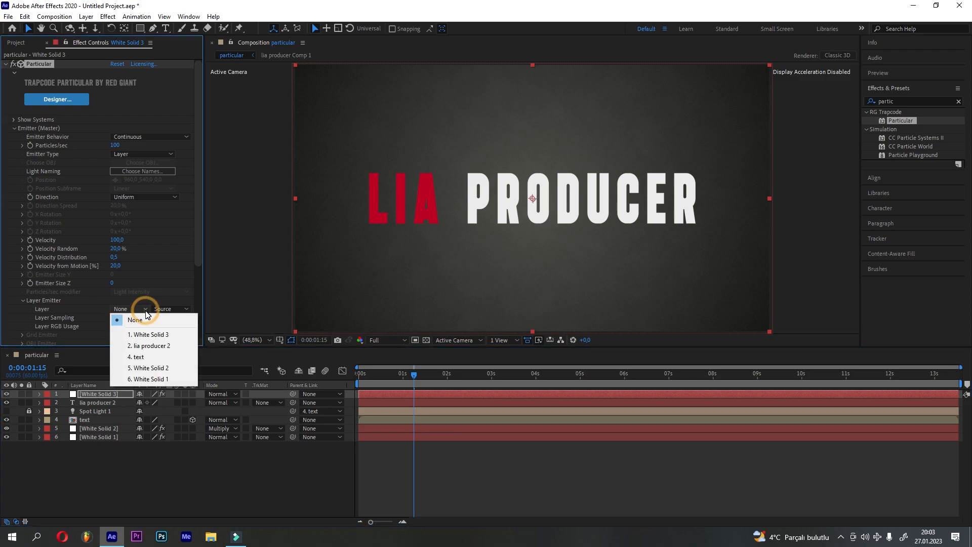
{"action": "left_click", "coordinate": [158, 357]}
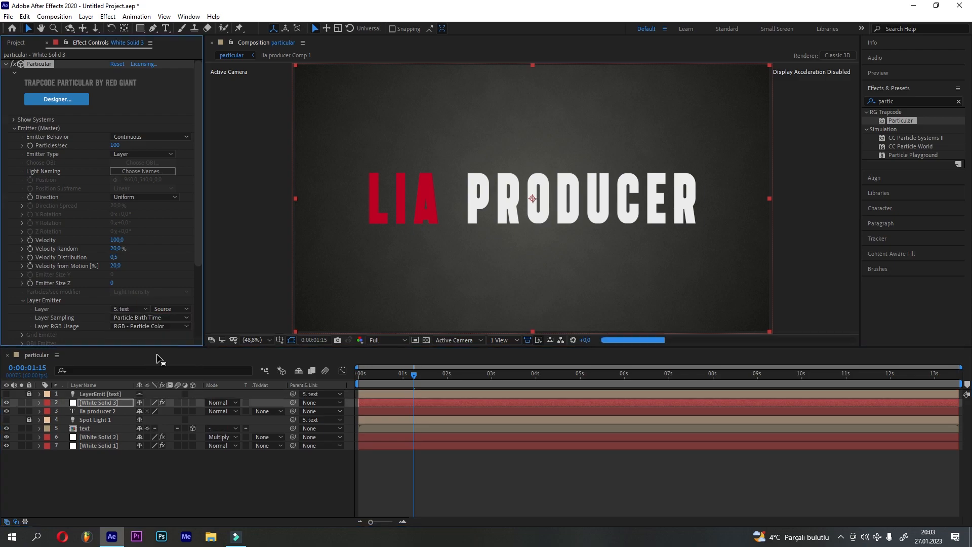
Set the particle type to Cloudlet with a life of 4,4 seconds and a Life Random of 100%
{"action": "scroll", "coordinate": [125, 275], "scroll_direction": "down", "scroll_amount": 2}
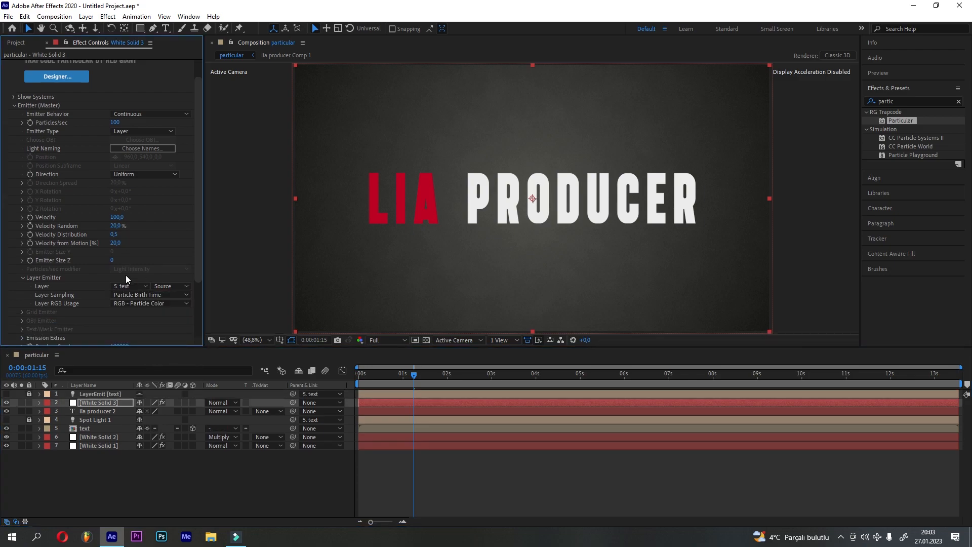
{"action": "scroll", "coordinate": [126, 280], "scroll_direction": "down", "scroll_amount": 2}
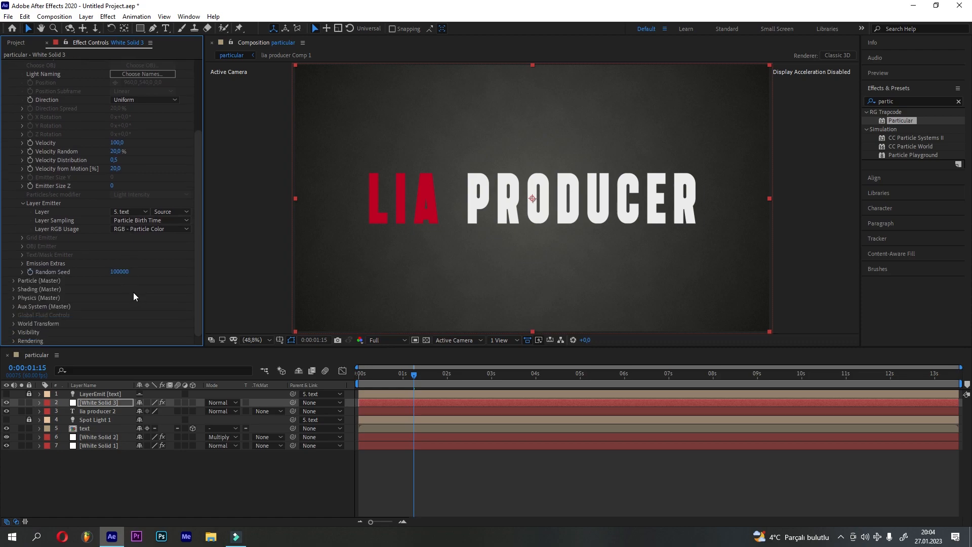
{"action": "left_click", "coordinate": [14, 281]}
{"action": "scroll", "coordinate": [12, 283], "scroll_direction": "down", "scroll_amount": 5}
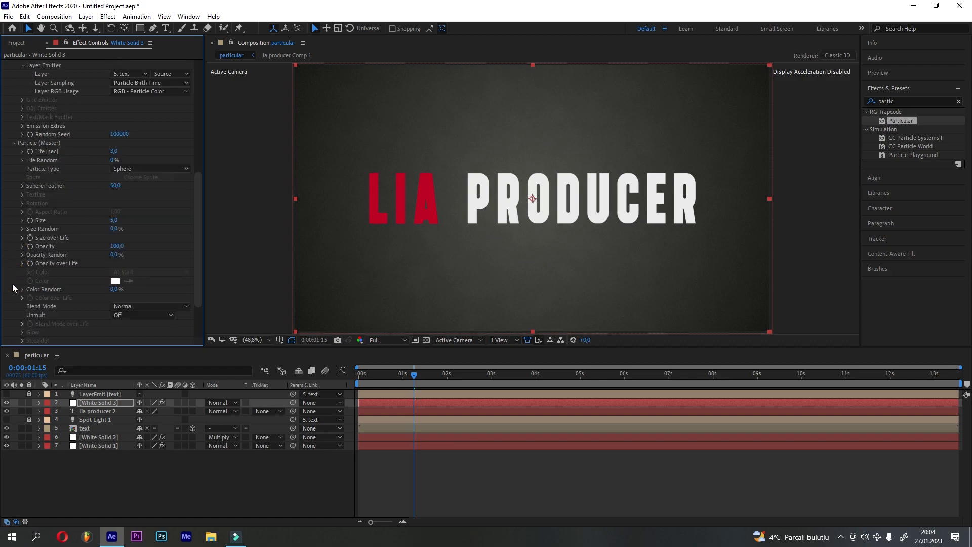
{"action": "left_click", "coordinate": [146, 172]}
{"action": "left_click", "coordinate": [141, 213]}
{"action": "type", "text": "4,4"}
{"action": "left_click", "coordinate": [122, 158]}
{"action": "type", "text": "100"}
{"action": "key", "text": "Return"}
Set Cloudlet Feather to 0, particle Size to 4 and Size Random to 100%
{"action": "left_click", "coordinate": [118, 186]}
{"action": "type", "text": "0"}
{"action": "key", "text": "Return"}
{"action": "left_click", "coordinate": [116, 220]}
{"action": "type", "text": "4"}
{"action": "key", "text": "Return"}
{"action": "left_click", "coordinate": [115, 229]}
{"action": "type", "text": "100"}
{"action": "key", "text": "Return"}
Apply the linear descending preset to the Size over Life curve
{"action": "left_click", "coordinate": [22, 238]}
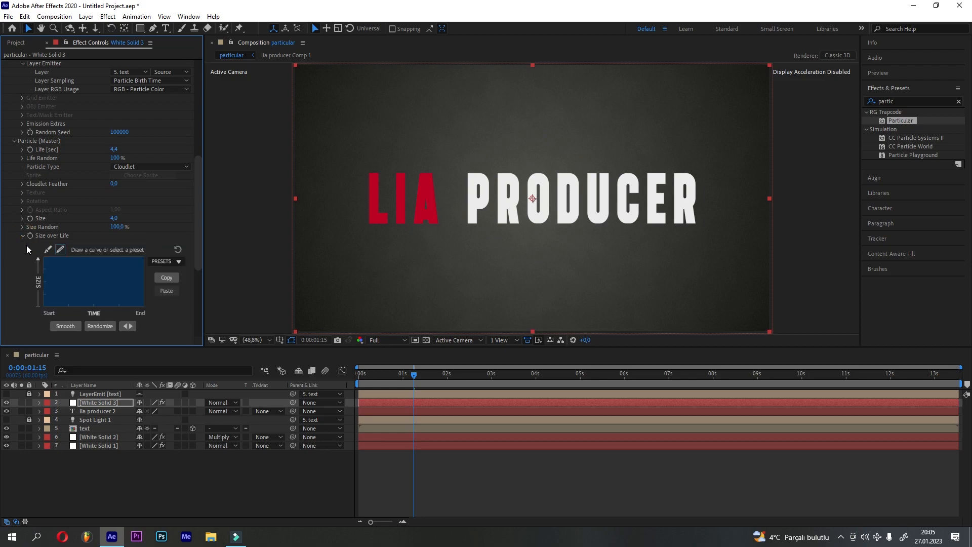
{"action": "left_click", "coordinate": [165, 263]}
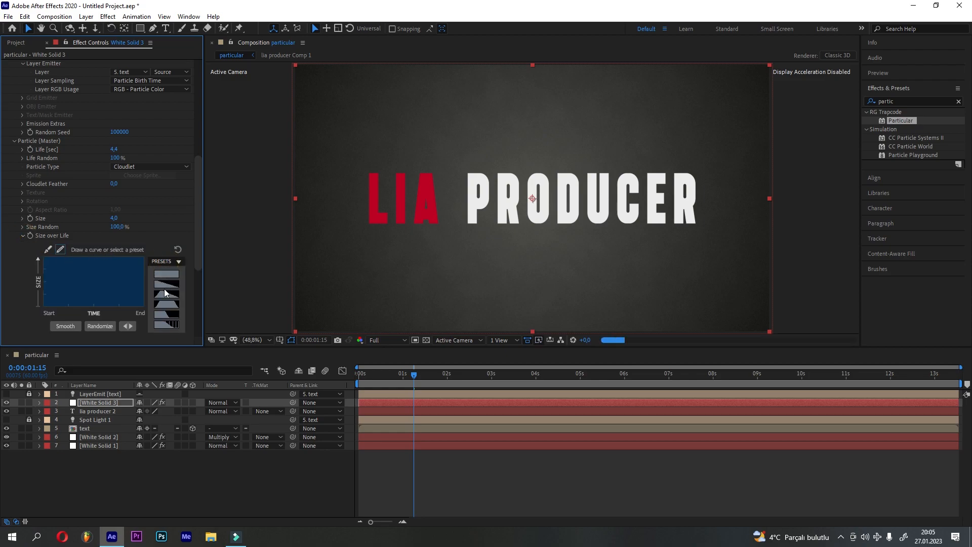
{"action": "left_click", "coordinate": [157, 281]}
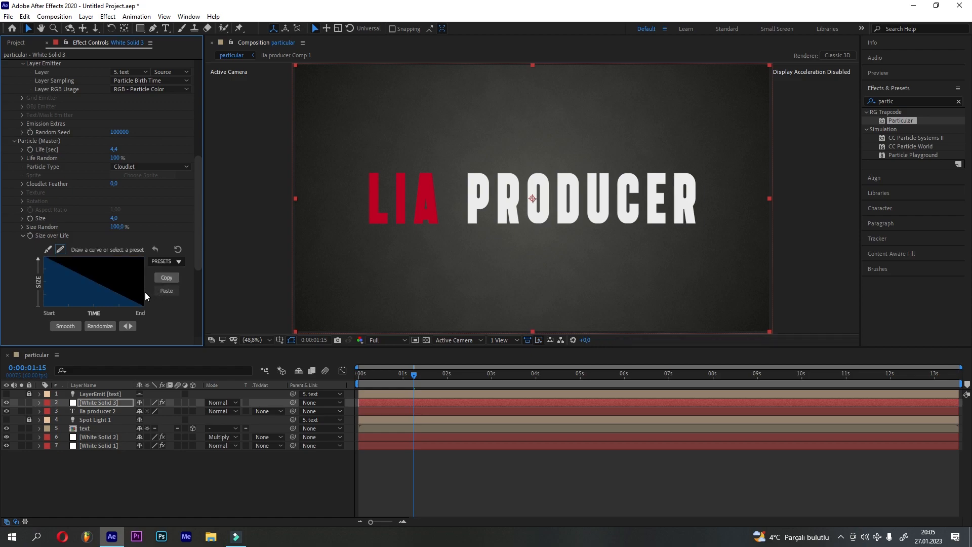
Turn on Shadowlet for Main in Particular's Shading (Master) settings
{"action": "scroll", "coordinate": [145, 296], "scroll_direction": "down", "scroll_amount": 5}
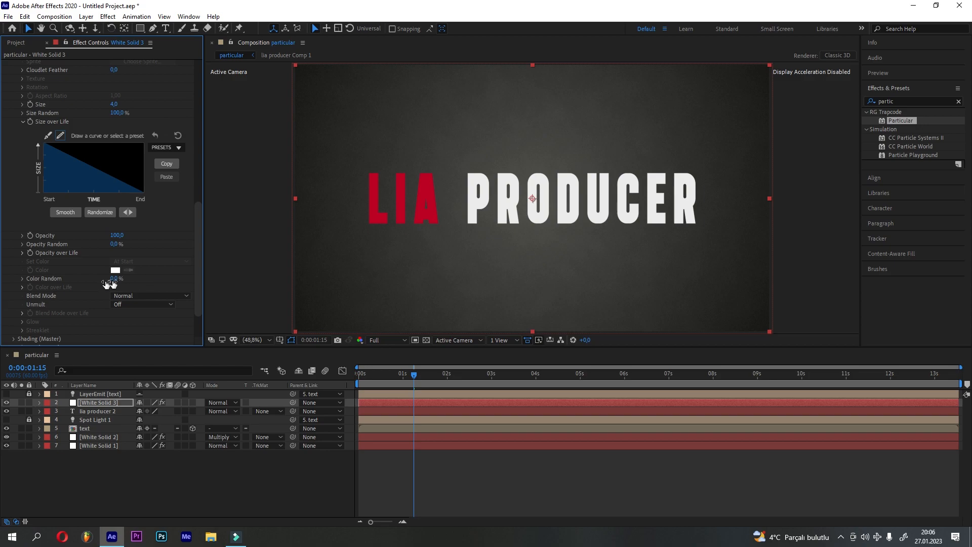
{"action": "left_click", "coordinate": [13, 338]}
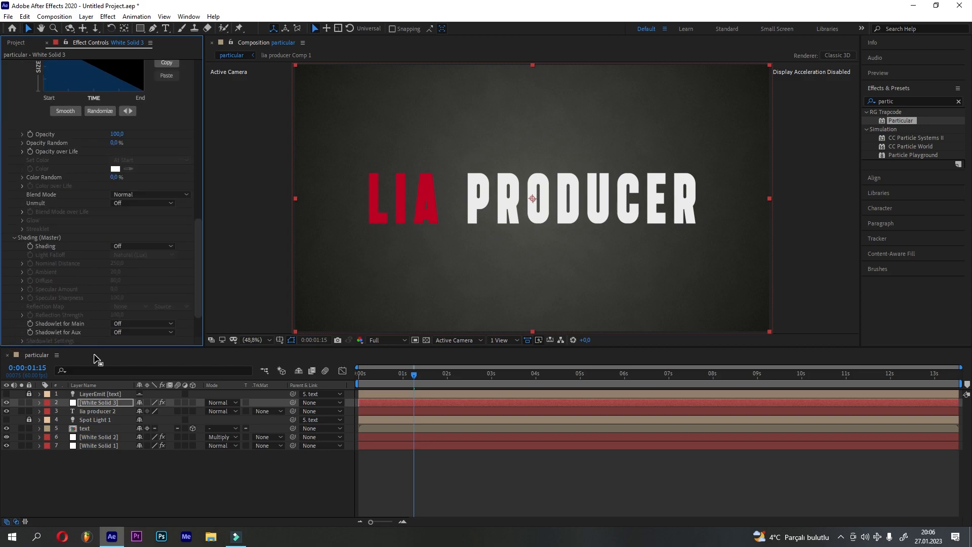
{"action": "left_click", "coordinate": [147, 324]}
{"action": "left_click", "coordinate": [135, 344]}
Hide the text layer used as the particle emitter
{"action": "scroll", "coordinate": [103, 243], "scroll_direction": "up", "scroll_amount": 7}
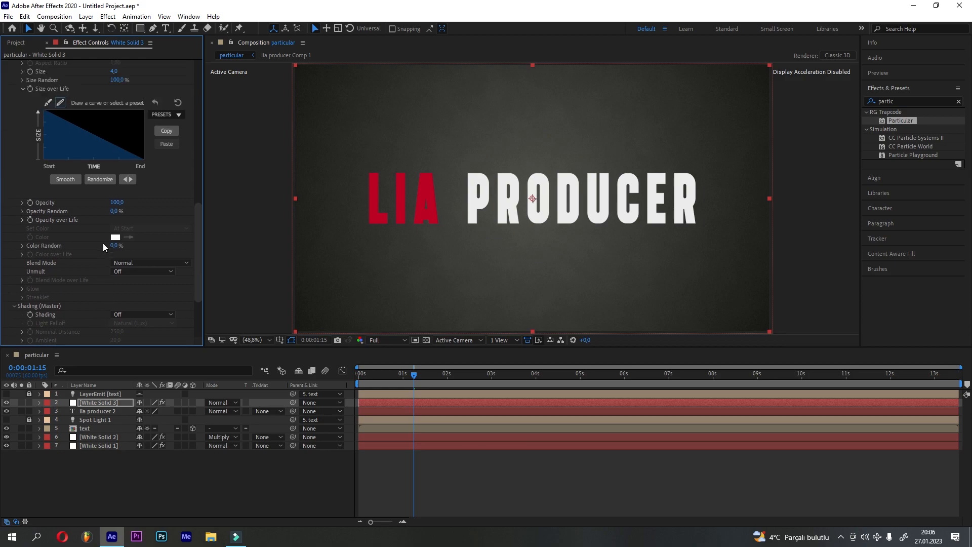
{"action": "scroll", "coordinate": [102, 244], "scroll_direction": "up", "scroll_amount": 10}
{"action": "left_click", "coordinate": [5, 428]}
{"action": "left_click", "coordinate": [6, 427]}
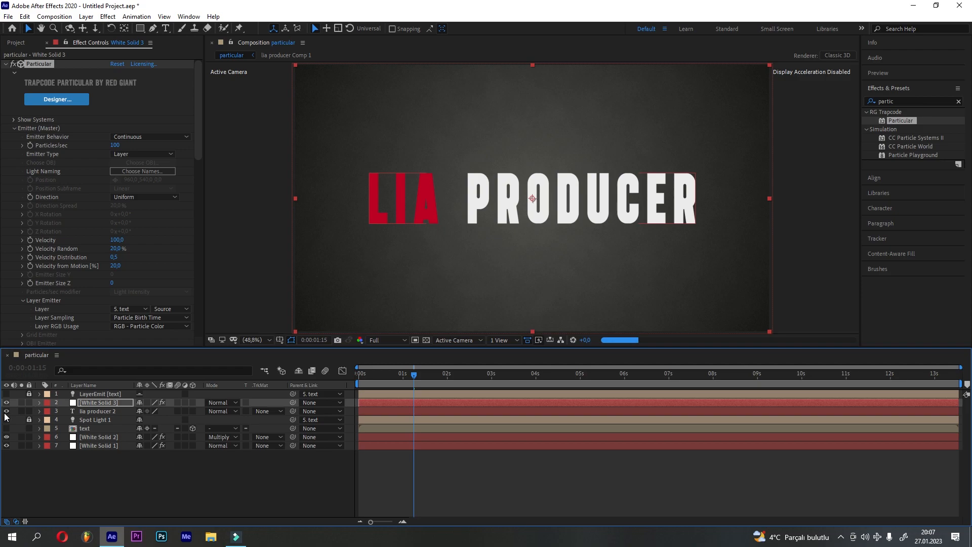
In Physics (Master), Air, Turbulence Field, set Affect Size to 2 and Affect Position to 150
{"action": "scroll", "coordinate": [91, 320], "scroll_direction": "down", "scroll_amount": 5}
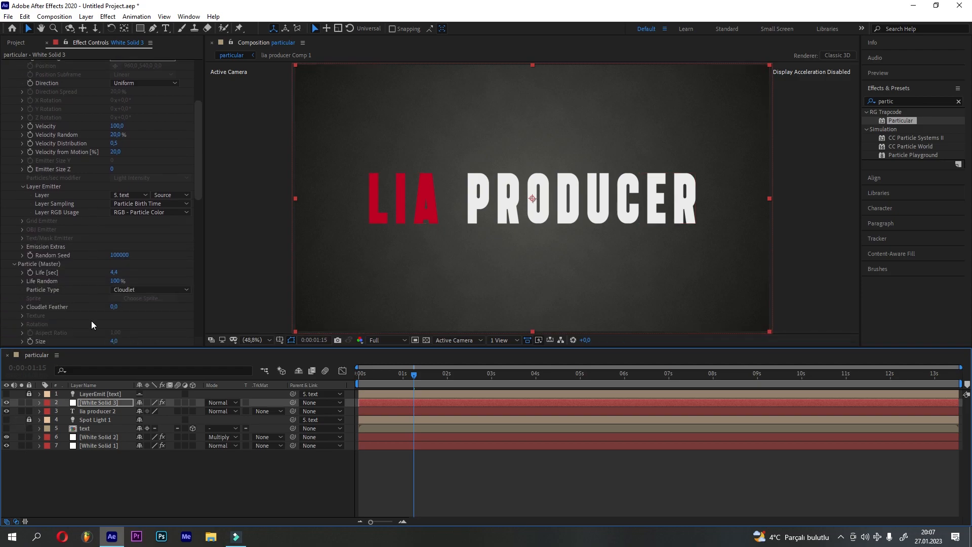
{"action": "scroll", "coordinate": [92, 321], "scroll_direction": "down", "scroll_amount": 9}
{"action": "scroll", "coordinate": [101, 301], "scroll_direction": "down", "scroll_amount": 8}
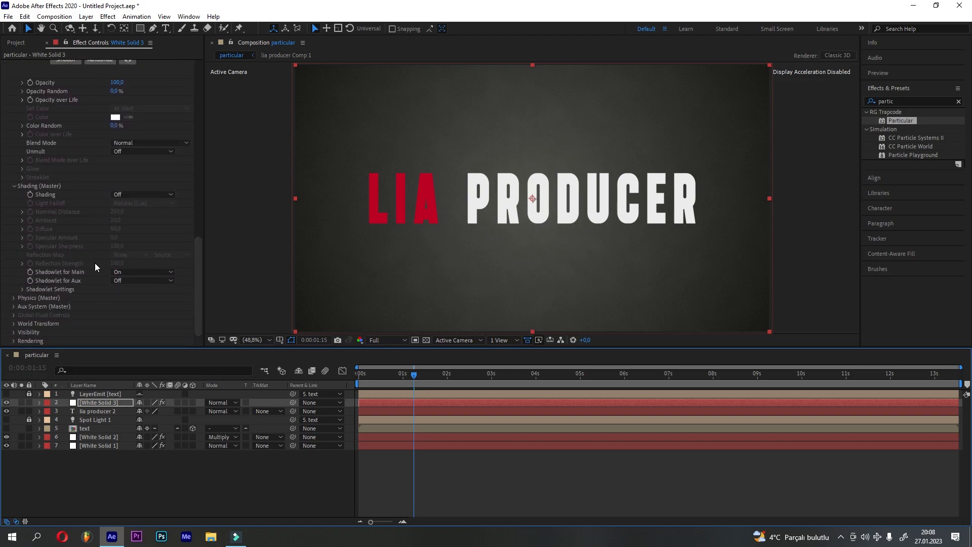
{"action": "left_click", "coordinate": [13, 298]}
{"action": "scroll", "coordinate": [13, 302], "scroll_direction": "down", "scroll_amount": 2}
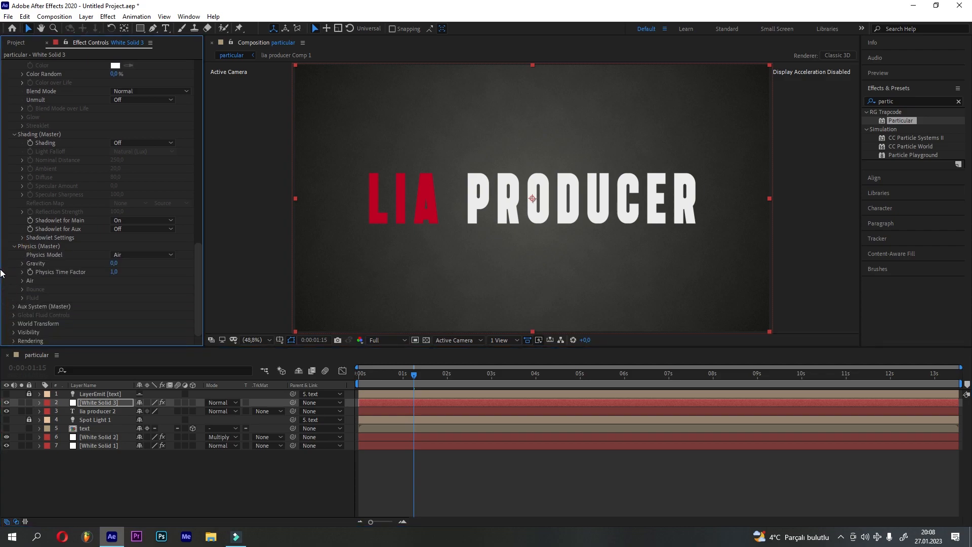
{"action": "left_click", "coordinate": [23, 281]}
{"action": "scroll", "coordinate": [21, 279], "scroll_direction": "down", "scroll_amount": 2}
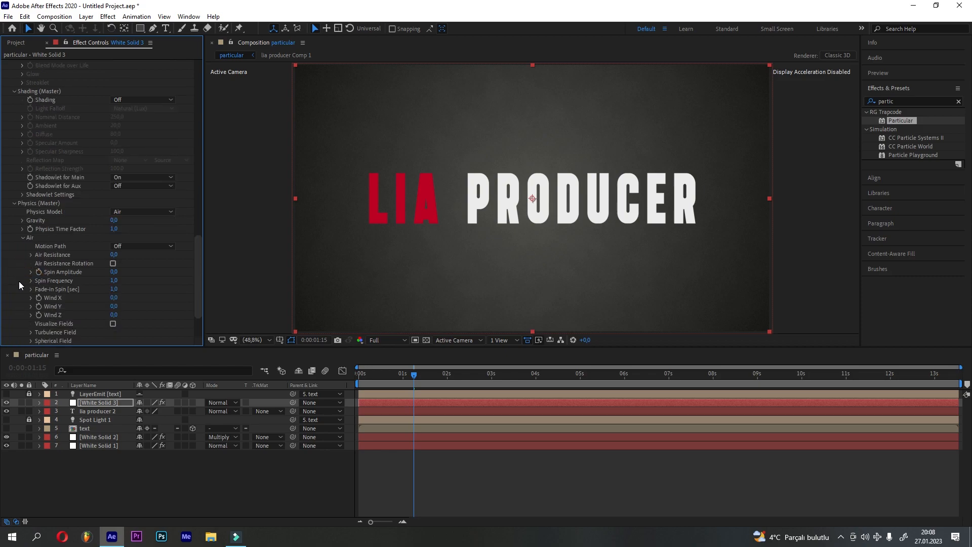
{"action": "scroll", "coordinate": [47, 292], "scroll_direction": "down", "scroll_amount": 3}
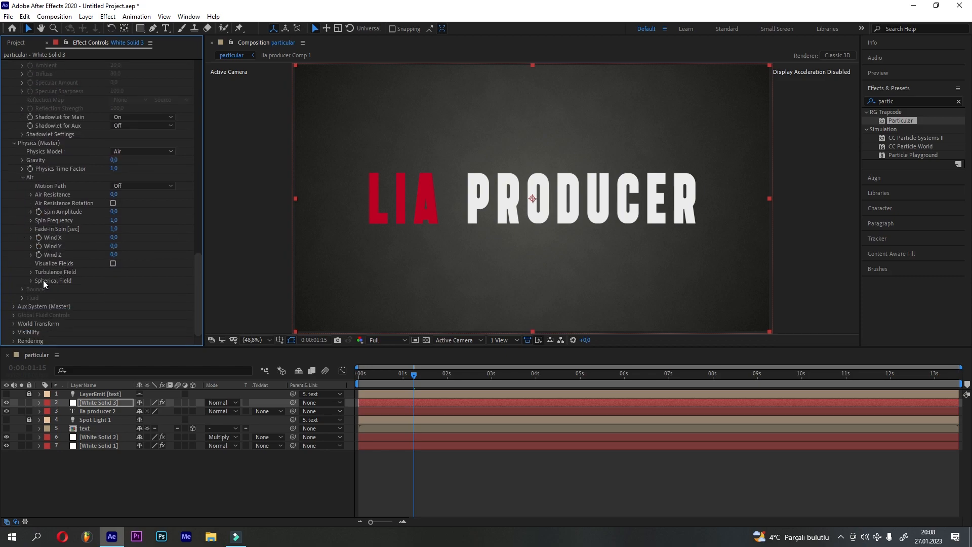
{"action": "left_click", "coordinate": [30, 272]}
{"action": "scroll", "coordinate": [29, 271], "scroll_direction": "down", "scroll_amount": 2}
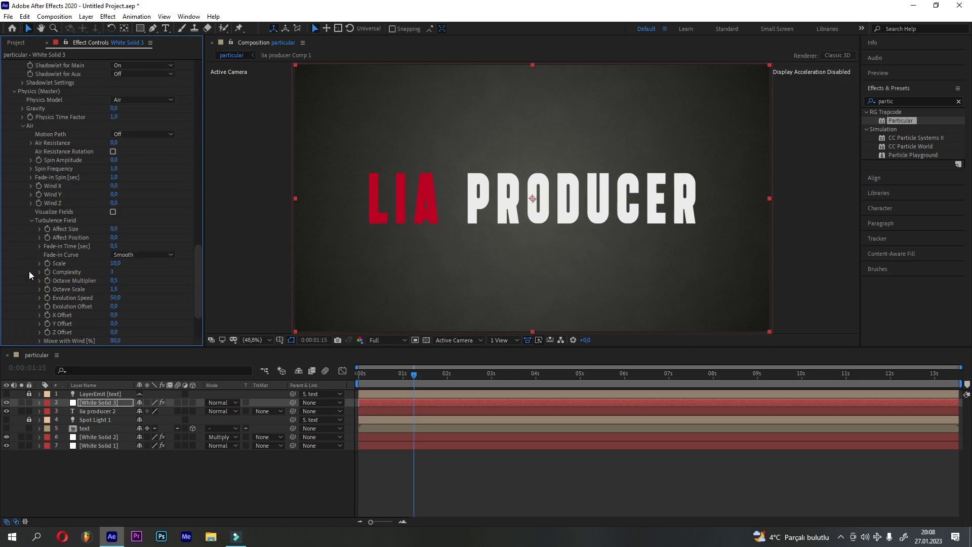
{"action": "scroll", "coordinate": [29, 266], "scroll_direction": "down", "scroll_amount": 1}
{"action": "scroll", "coordinate": [29, 266], "scroll_direction": "down", "scroll_amount": 2}
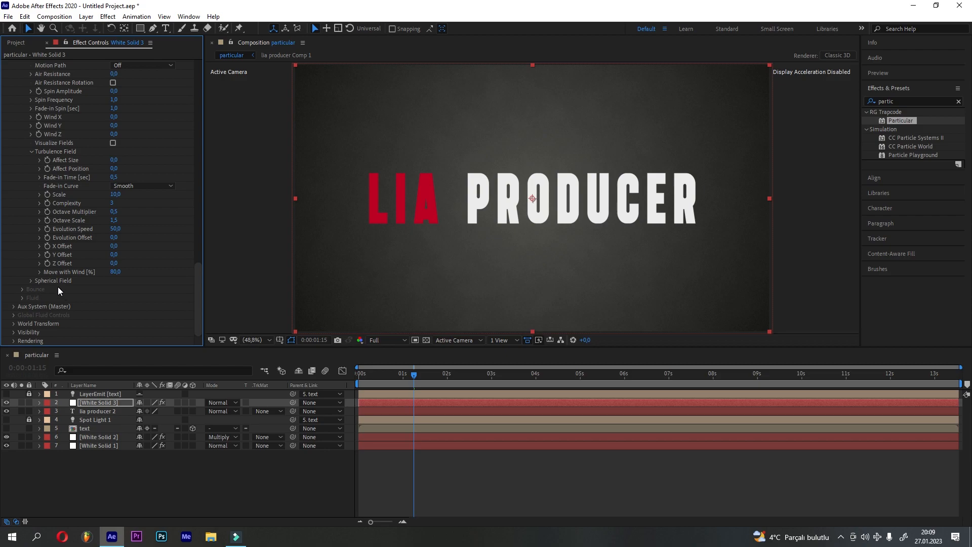
{"action": "left_click", "coordinate": [114, 168]}
{"action": "type", "text": "150"}
{"action": "key", "text": "Return"}
Set the Turbulence Field's Complexity to 1
{"action": "left_click", "coordinate": [116, 203]}
{"action": "type", "text": "1"}
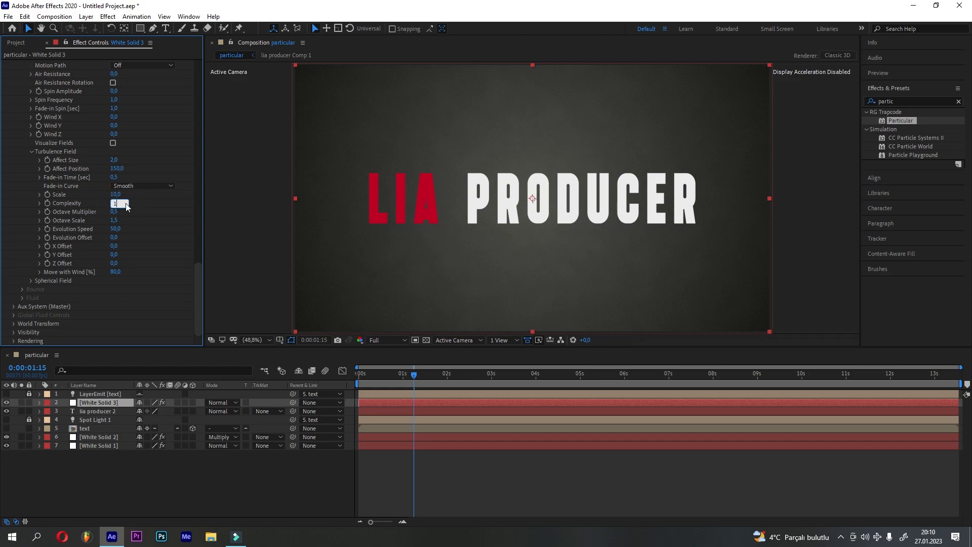
{"action": "key", "text": "Return"}
Set Motion Blur to On in Particular's Rendering settings
{"action": "left_click", "coordinate": [13, 324]}
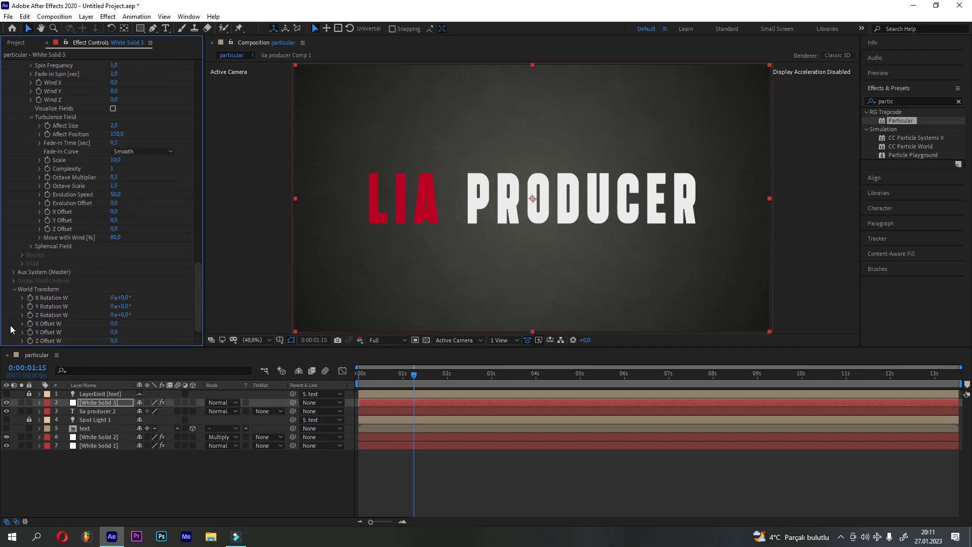
{"action": "scroll", "coordinate": [12, 329], "scroll_direction": "down", "scroll_amount": 1}
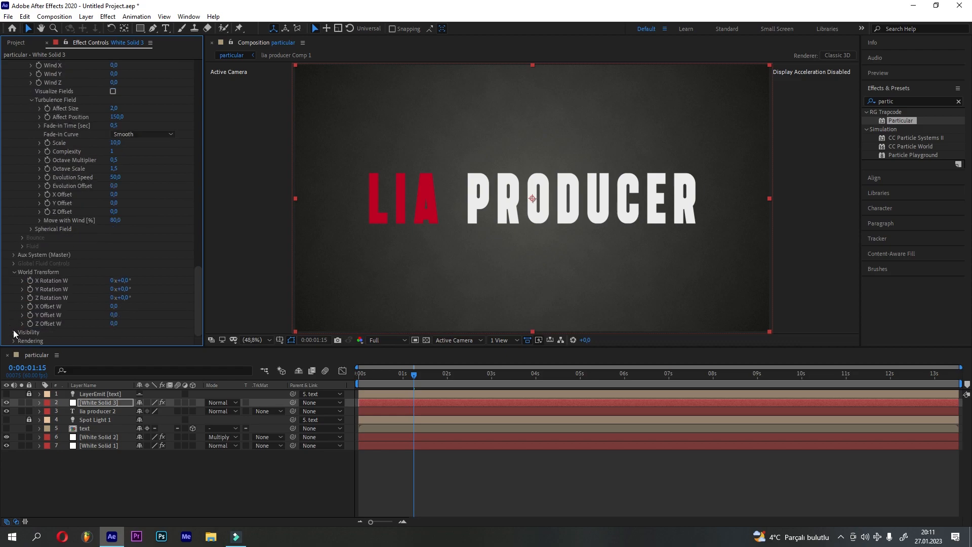
{"action": "left_click", "coordinate": [14, 332]}
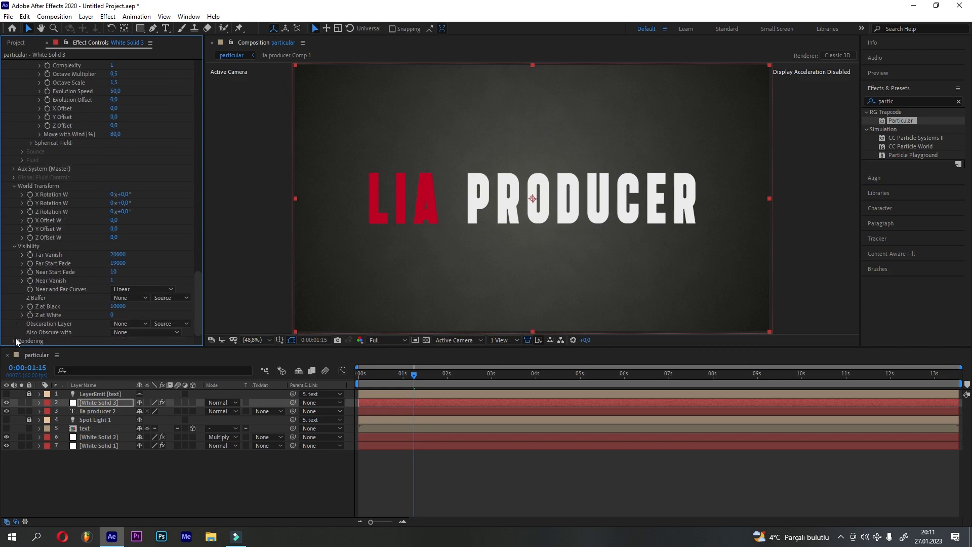
{"action": "left_click", "coordinate": [14, 341]}
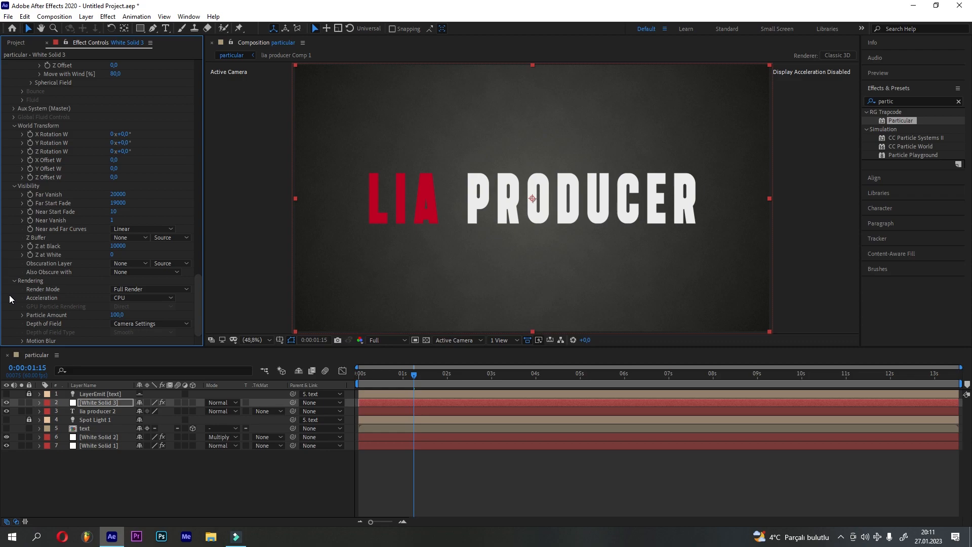
{"action": "left_click", "coordinate": [22, 341]}
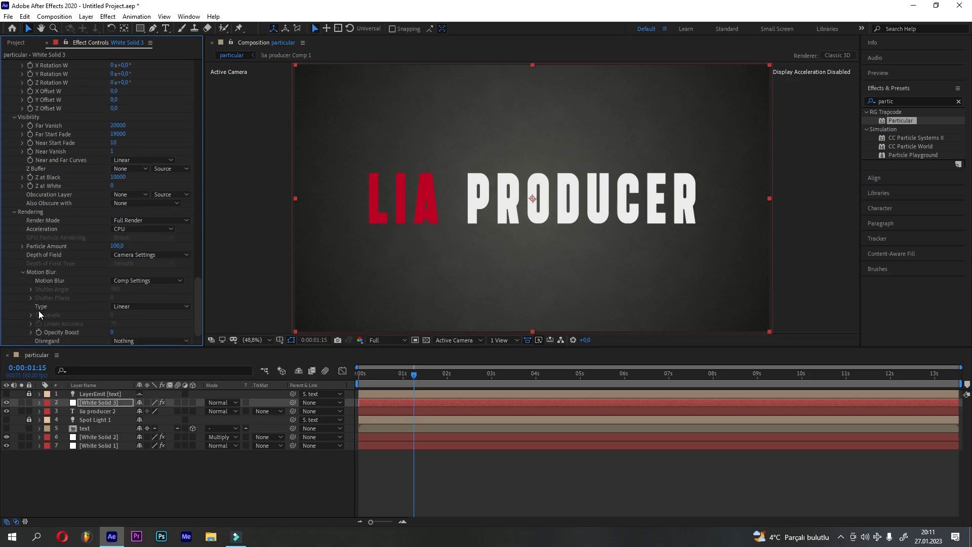
{"action": "left_click", "coordinate": [130, 282]}
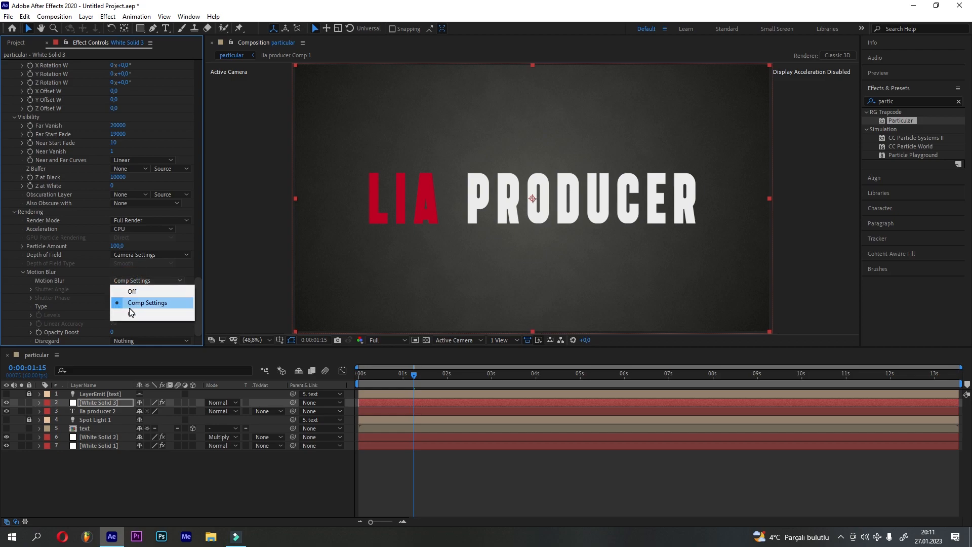
{"action": "left_click", "coordinate": [132, 306]}
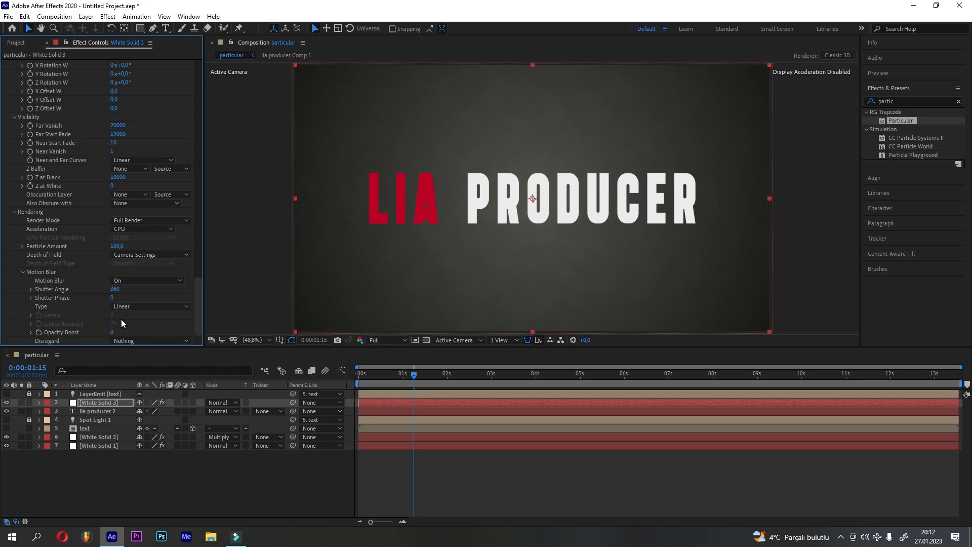
Set Particles/sec to 500000 in Particular's Emitter (Master) settings
{"action": "scroll", "coordinate": [121, 323], "scroll_direction": "up", "scroll_amount": 10}
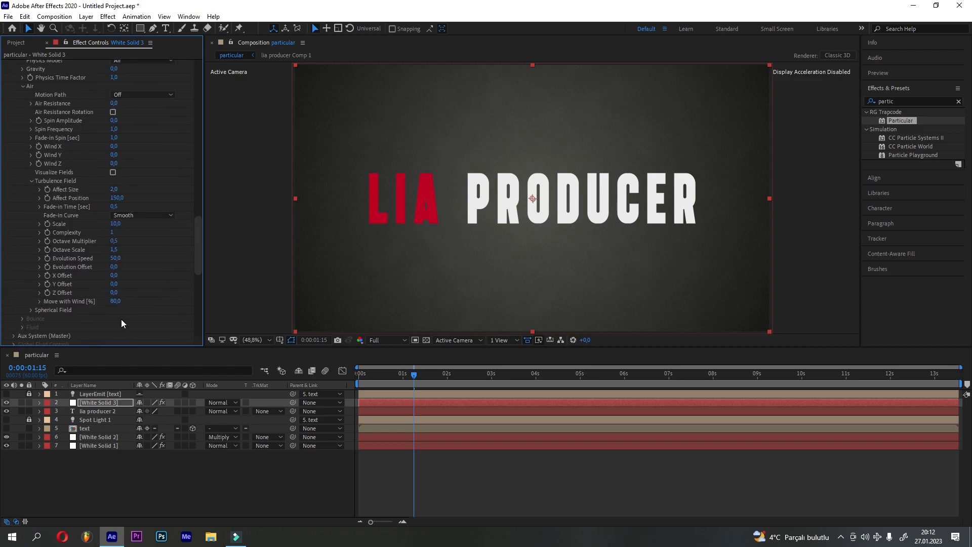
{"action": "scroll", "coordinate": [122, 323], "scroll_direction": "up", "scroll_amount": 15}
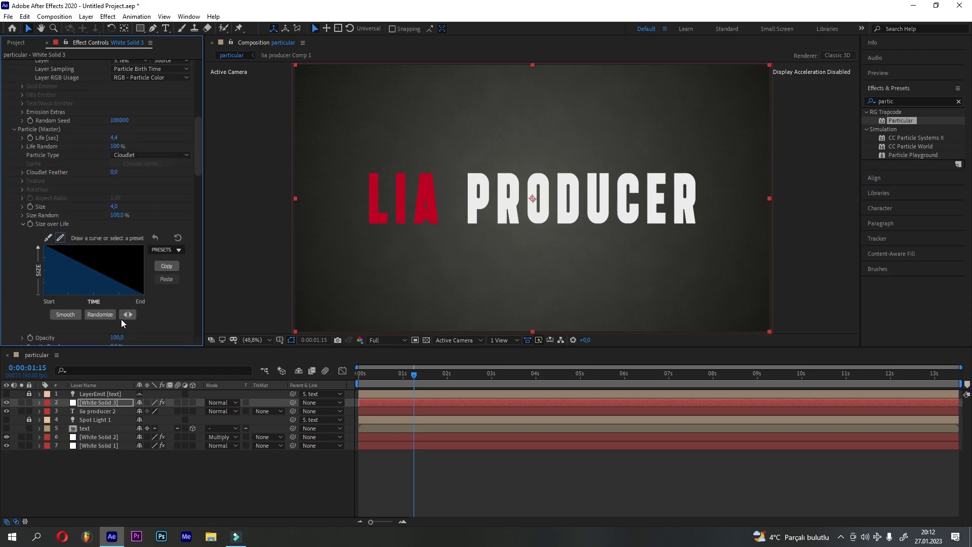
{"action": "scroll", "coordinate": [121, 318], "scroll_direction": "up", "scroll_amount": 4}
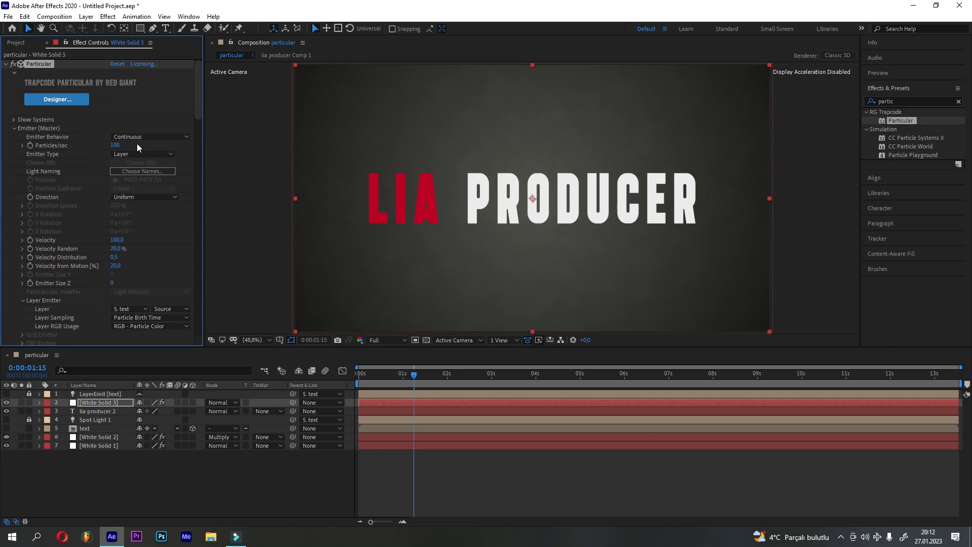
{"action": "left_click", "coordinate": [116, 146]}
{"action": "type", "text": "500000"}
{"action": "key", "text": "Return"}
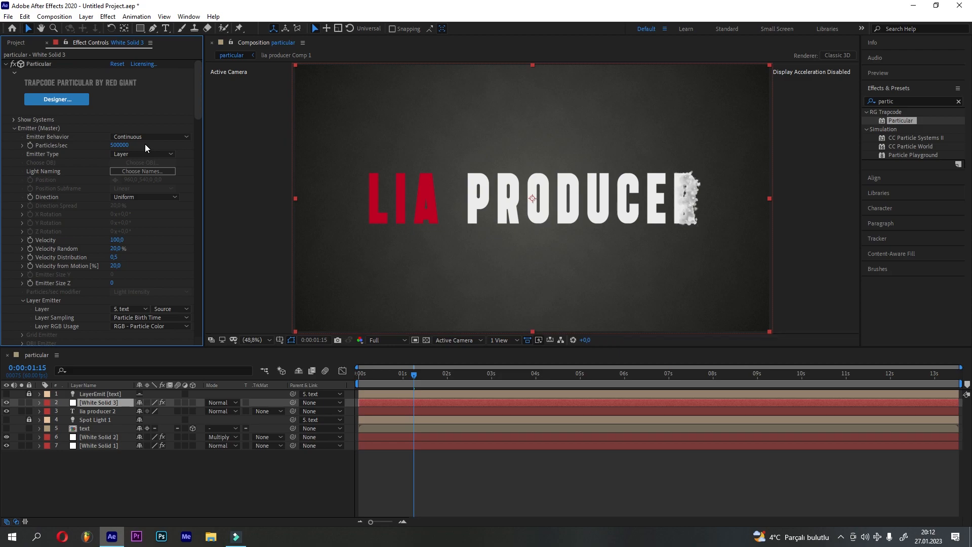
Check the particles at 0:00:02:58 and set the emitter's Velocity to 38
{"action": "left_click_drag", "start_coordinate": [413, 375], "coordinate": [490, 377]}
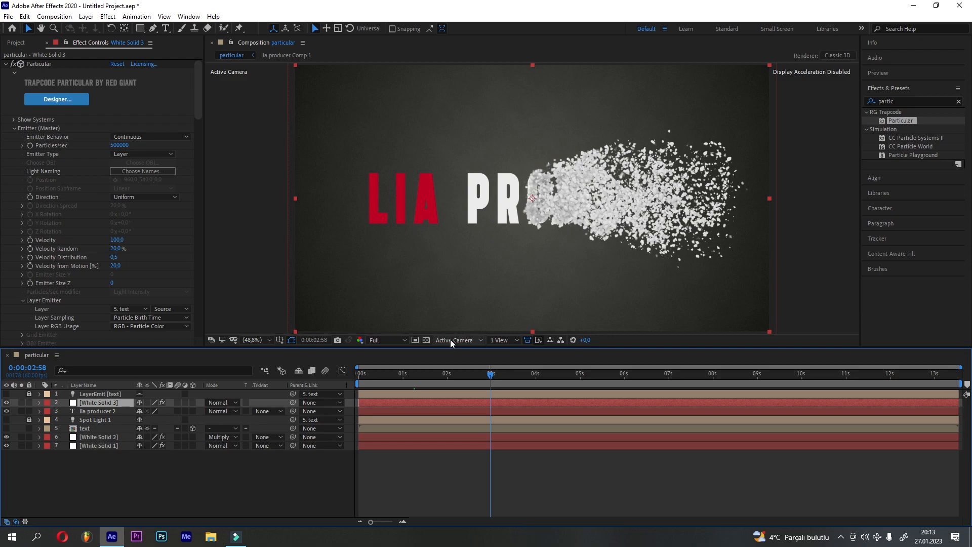
{"action": "left_click", "coordinate": [116, 236]}
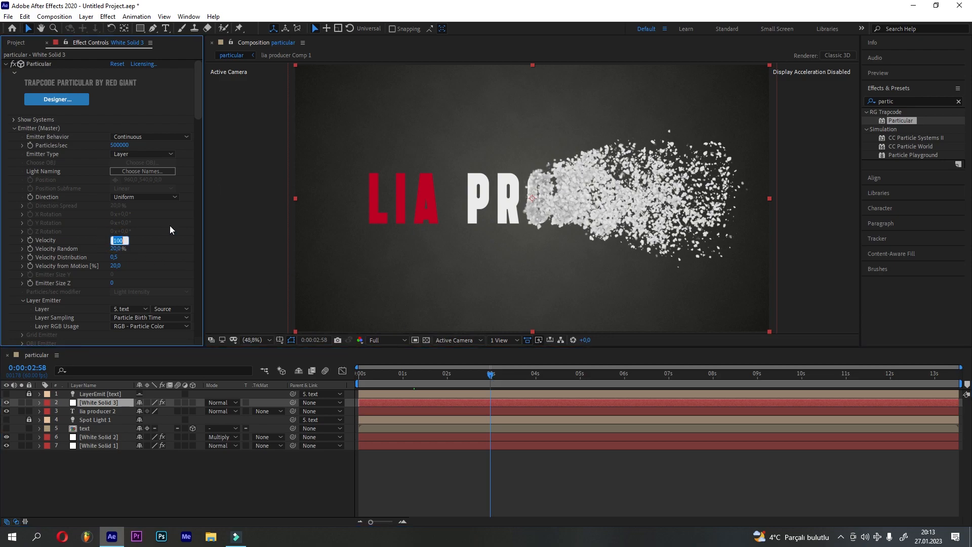
{"action": "type", "text": "38"}
{"action": "key", "text": "Return"}
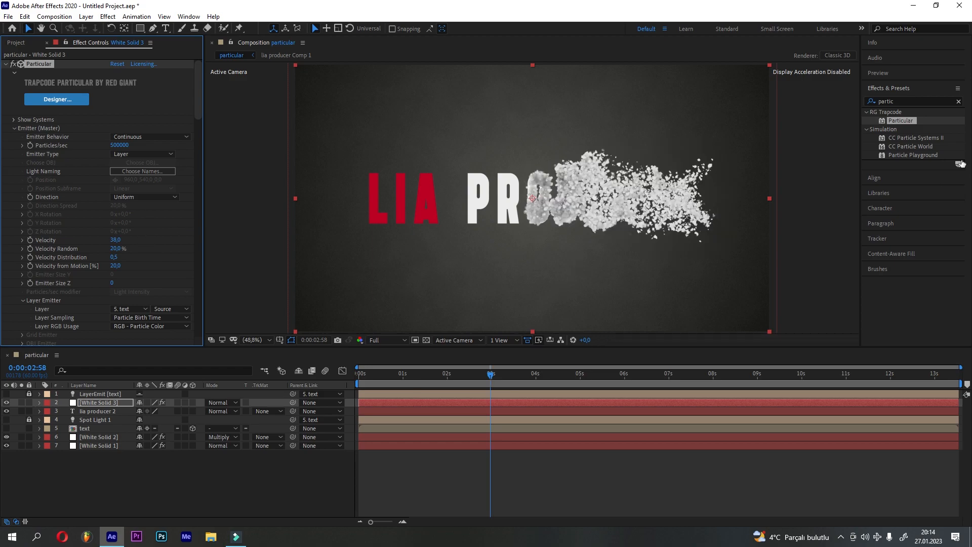
Apply the Sharpen effect to the particle solid and set Sharpen Amount to 80
{"action": "left_click", "coordinate": [918, 99]}
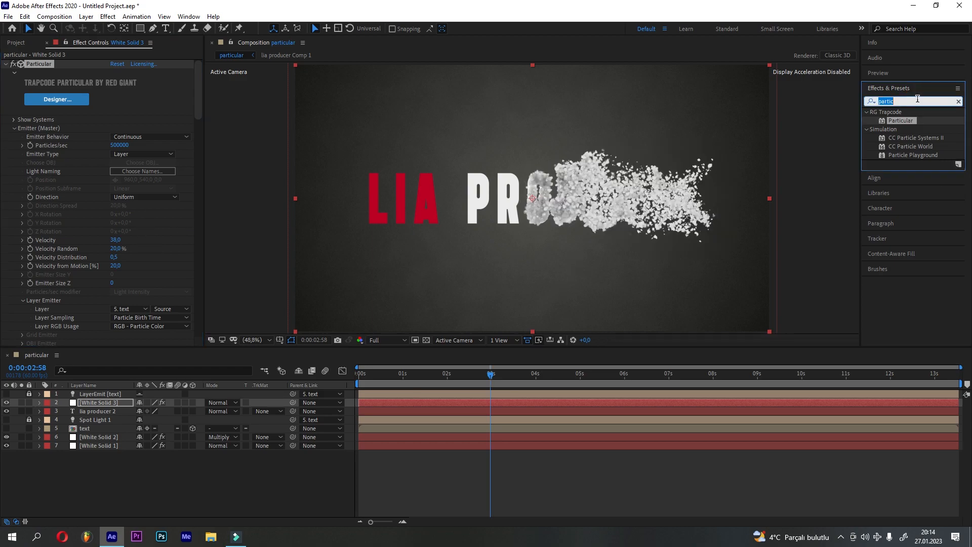
{"action": "type", "text": "sharp"}
{"action": "left_click_drag", "start_coordinate": [902, 120], "coordinate": [104, 131]}
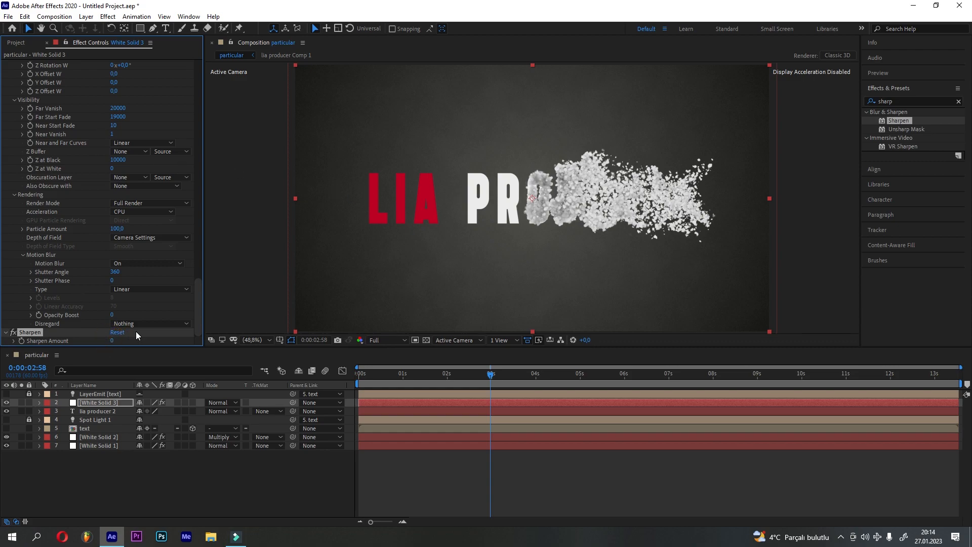
{"action": "left_click", "coordinate": [113, 340]}
{"action": "type", "text": "80"}
Create a new composition named all, put its timeline first and add the particular composition as a layer
{"action": "left_click", "coordinate": [16, 43]}
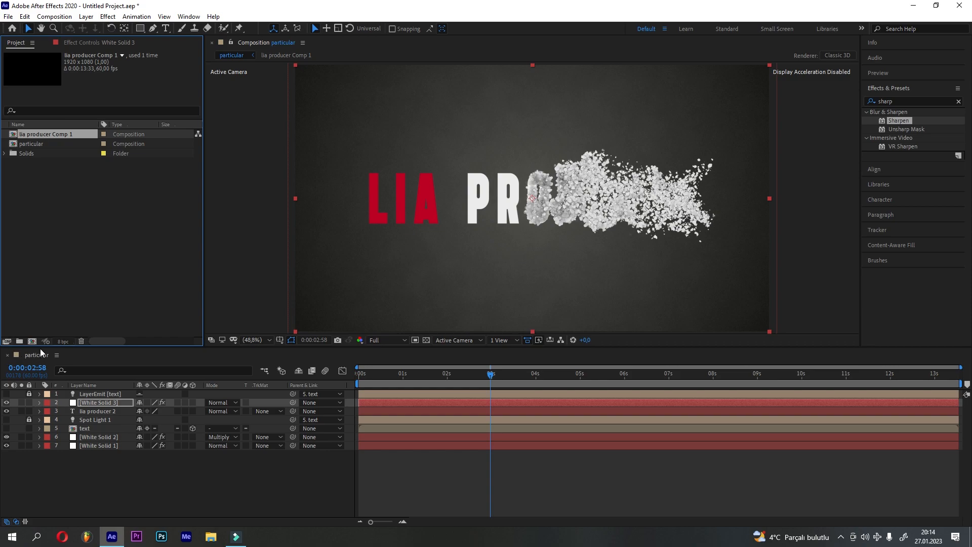
{"action": "left_click", "coordinate": [32, 342]}
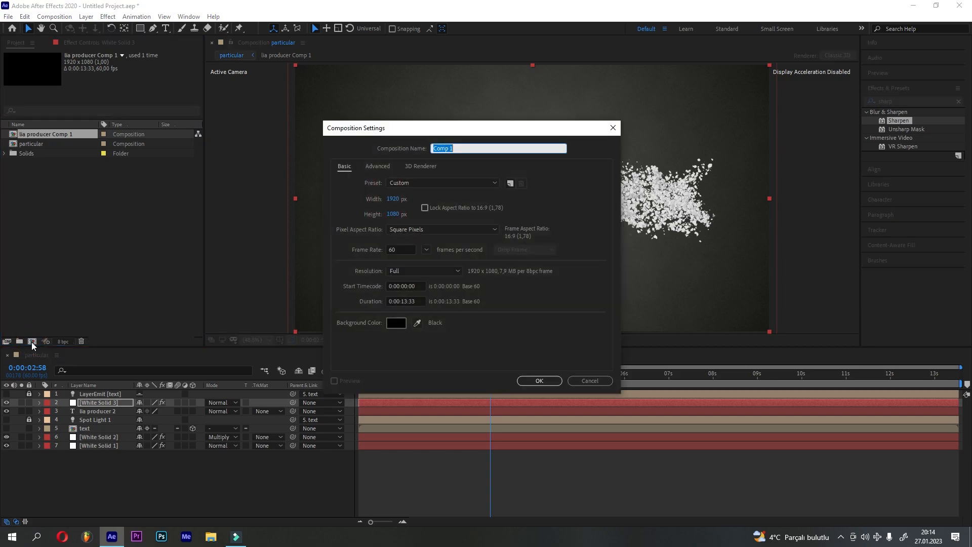
{"action": "type", "text": "all"}
{"action": "left_click", "coordinate": [542, 379]}
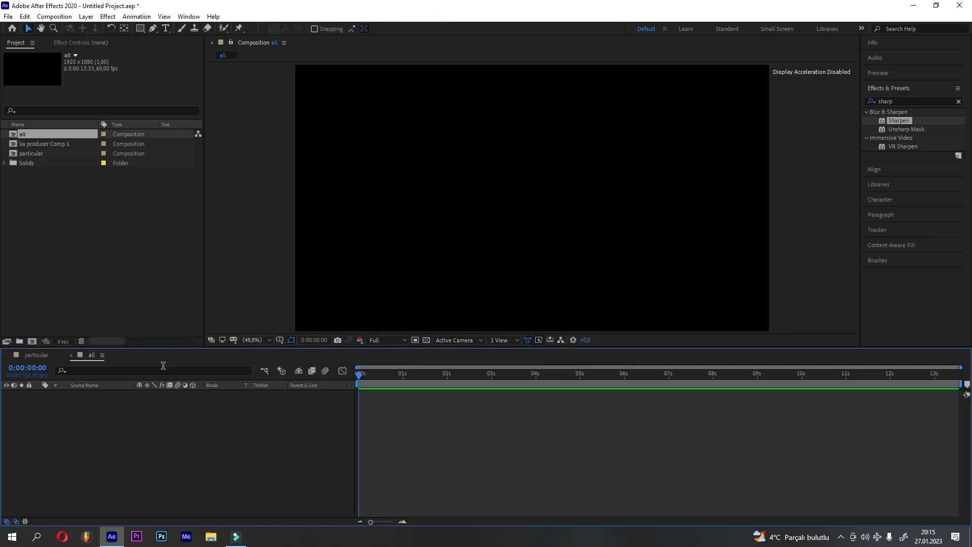
{"action": "left_click_drag", "start_coordinate": [81, 354], "coordinate": [12, 351]}
{"action": "left_click_drag", "start_coordinate": [29, 158], "coordinate": [23, 428]}
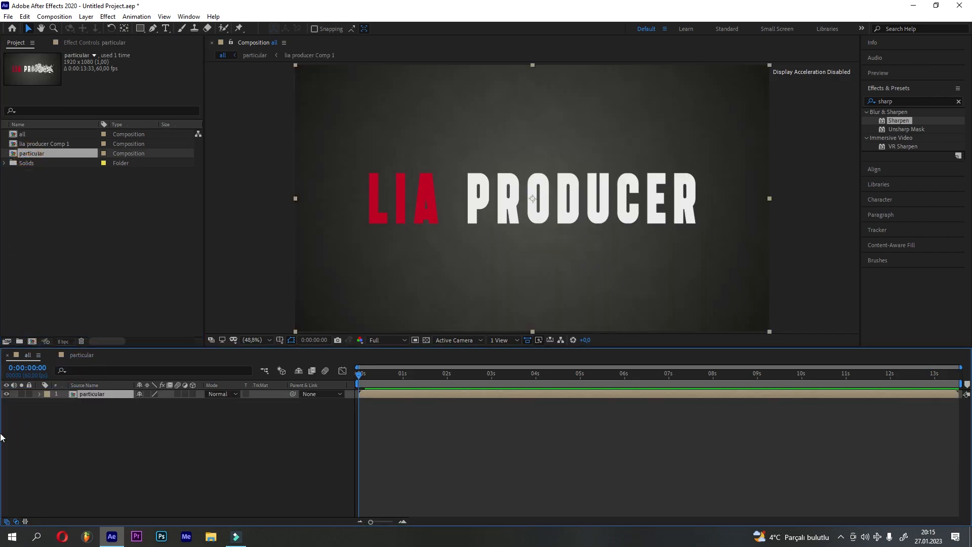
Keyframe the particular layer's Scale at the start and set it to 104% at 0:00:05:08
{"action": "left_click", "coordinate": [39, 394]}
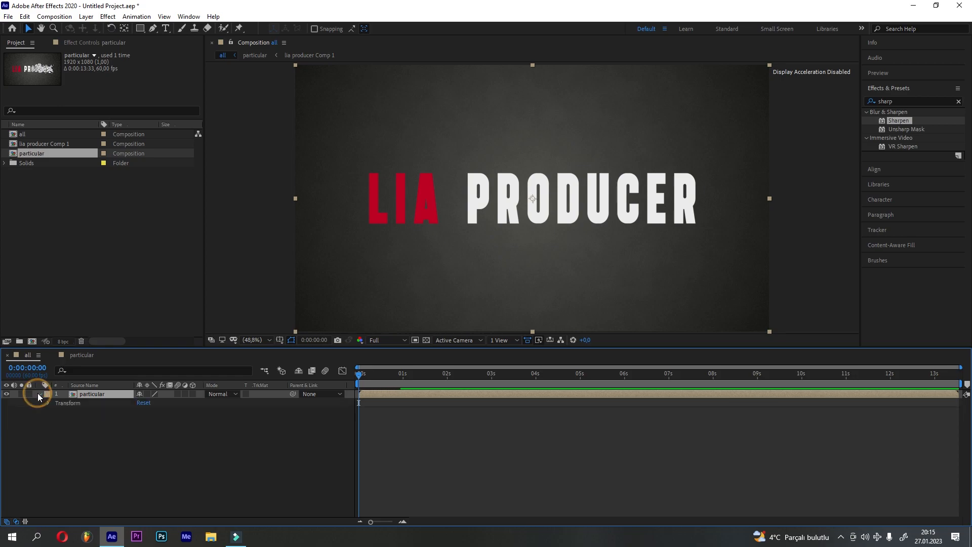
{"action": "left_click", "coordinate": [48, 403]}
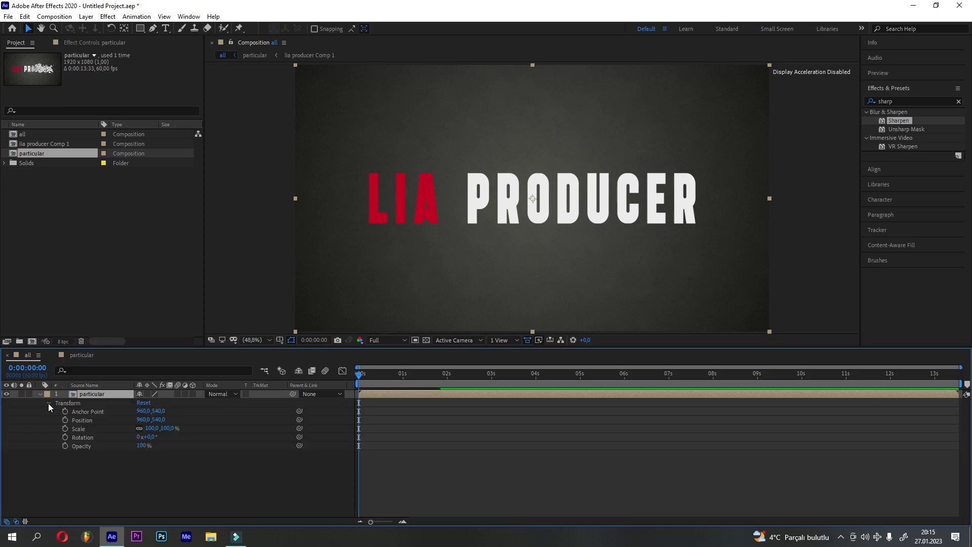
{"action": "left_click", "coordinate": [65, 428]}
{"action": "left_click_drag", "start_coordinate": [359, 373], "coordinate": [499, 373]}
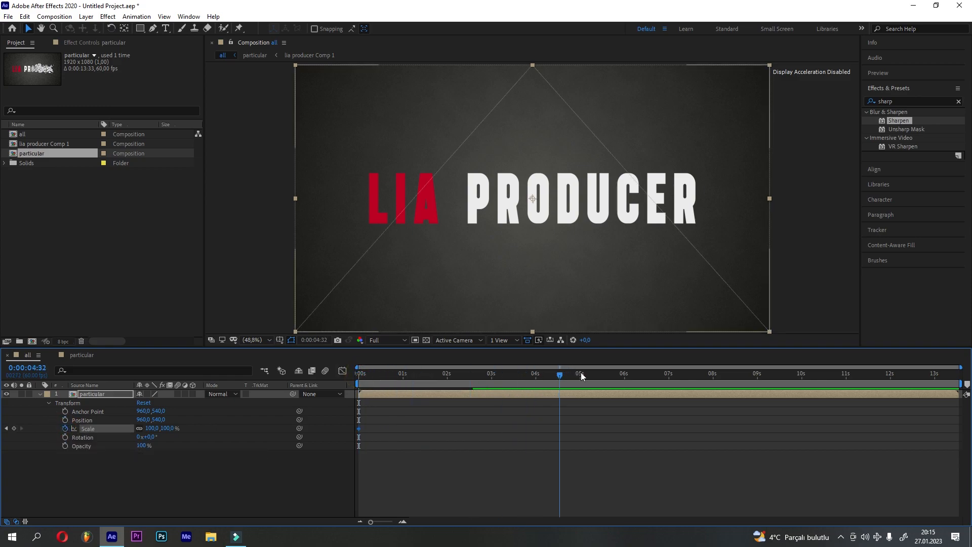
{"action": "left_click_drag", "start_coordinate": [588, 377], "coordinate": [586, 377]}
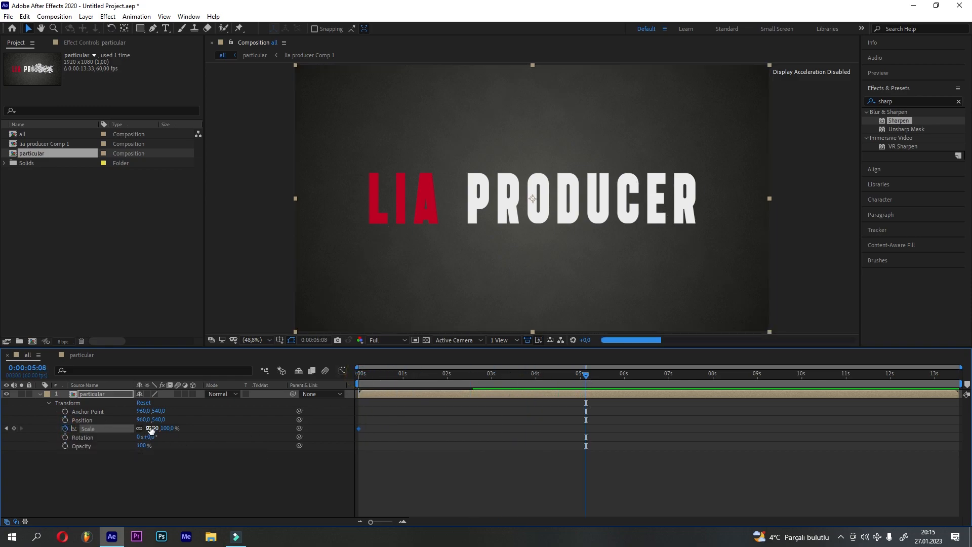
{"action": "type", "text": "104"}
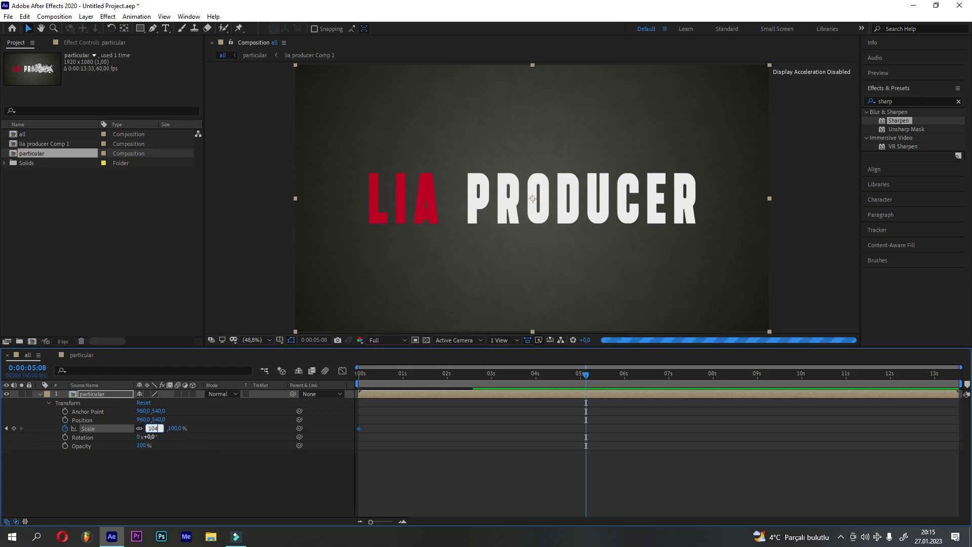
{"action": "key", "text": "Return"}
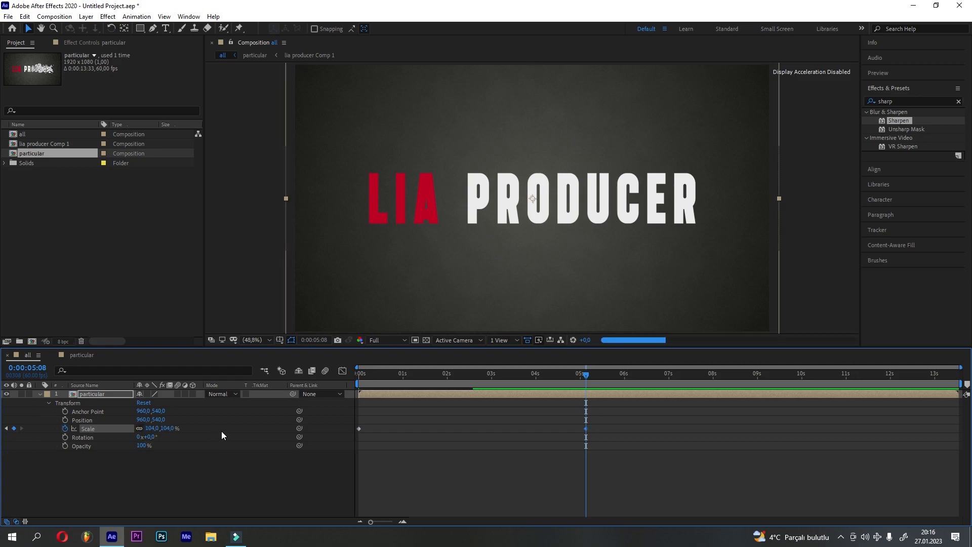
Set the particular layer's Scale keyframe at 0:00:00:00 to 112%
{"action": "left_click_drag", "start_coordinate": [586, 374], "coordinate": [348, 384]}
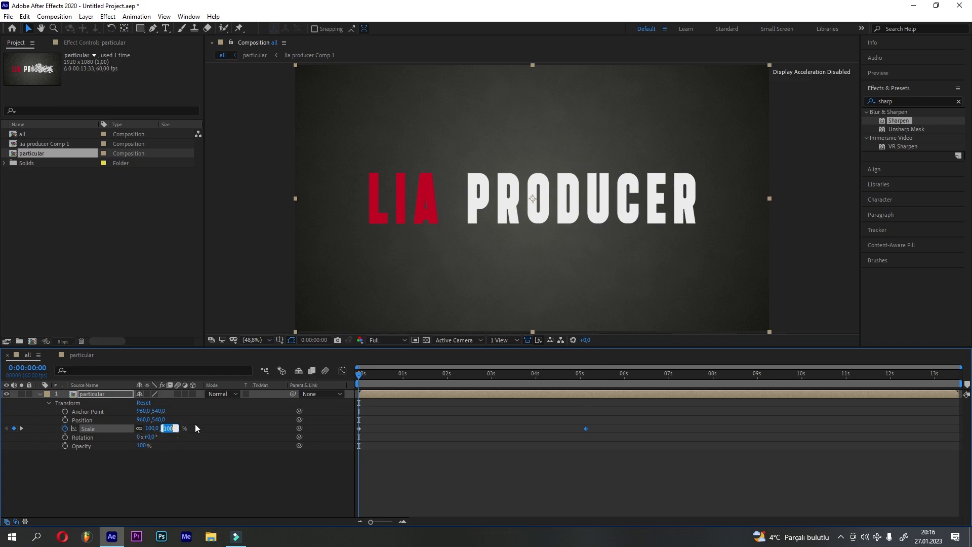
{"action": "type", "text": "112"}
{"action": "key", "text": "Return"}
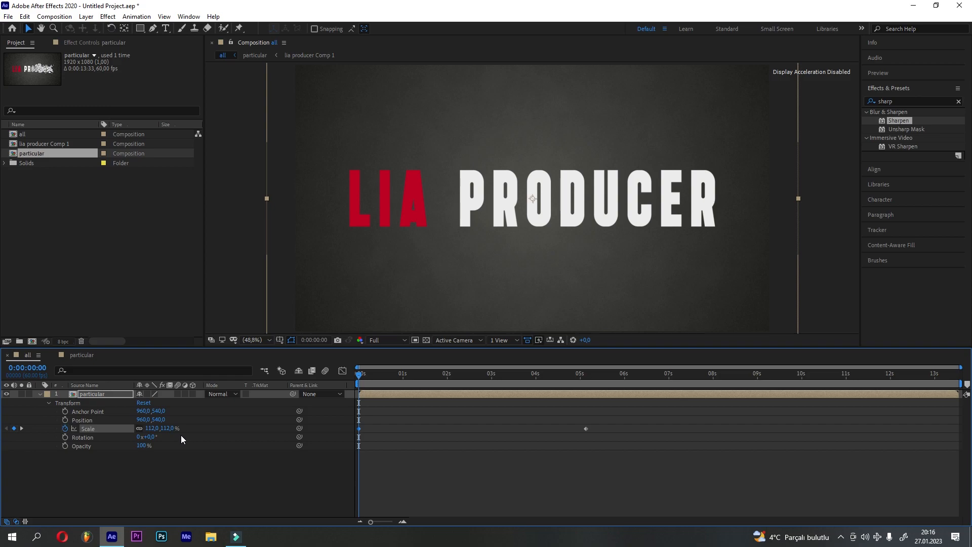
Scrub through the all composition to preview the scale animation and particle dissolve, then return to the start
{"action": "left_click_drag", "start_coordinate": [361, 375], "coordinate": [575, 374]}
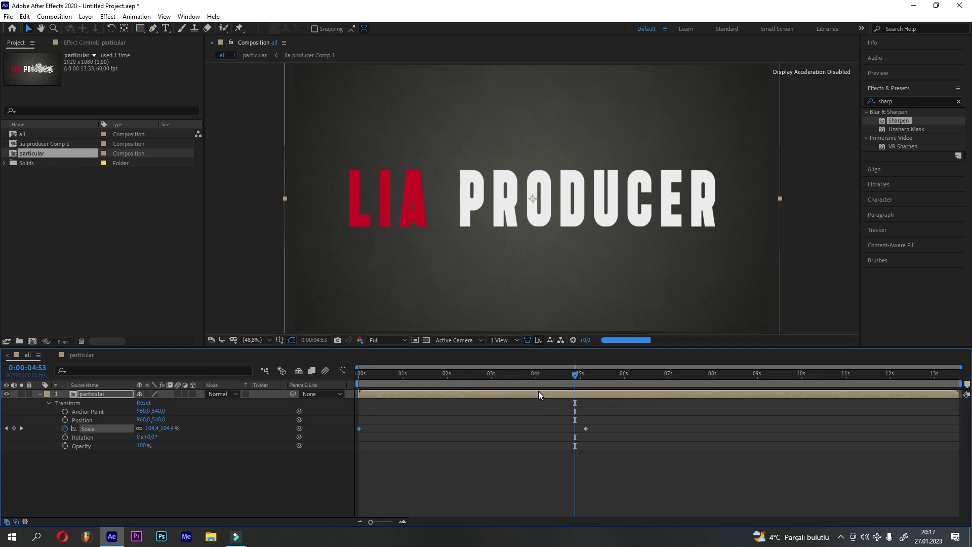
{"action": "left_click_drag", "start_coordinate": [573, 371], "coordinate": [654, 377]}
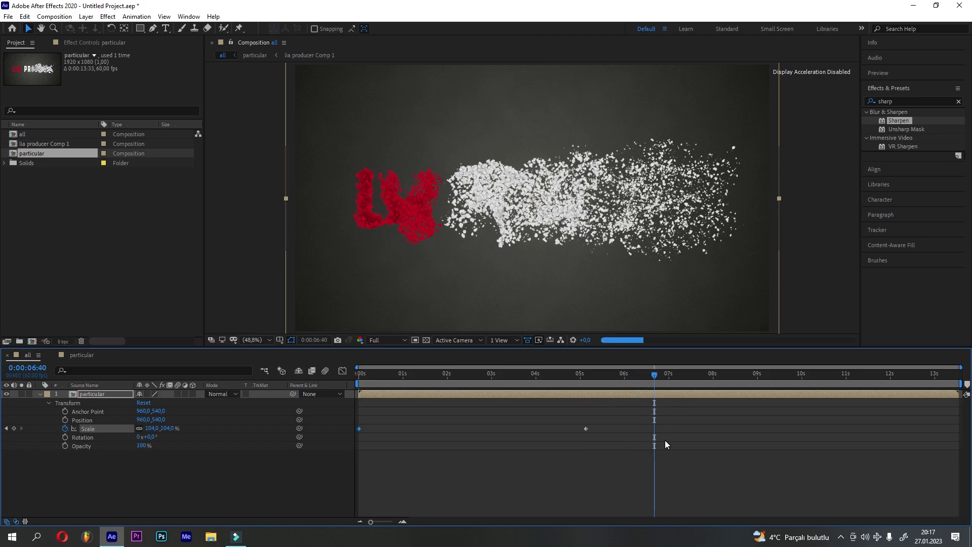
{"action": "left_click_drag", "start_coordinate": [715, 369], "coordinate": [192, 416]}
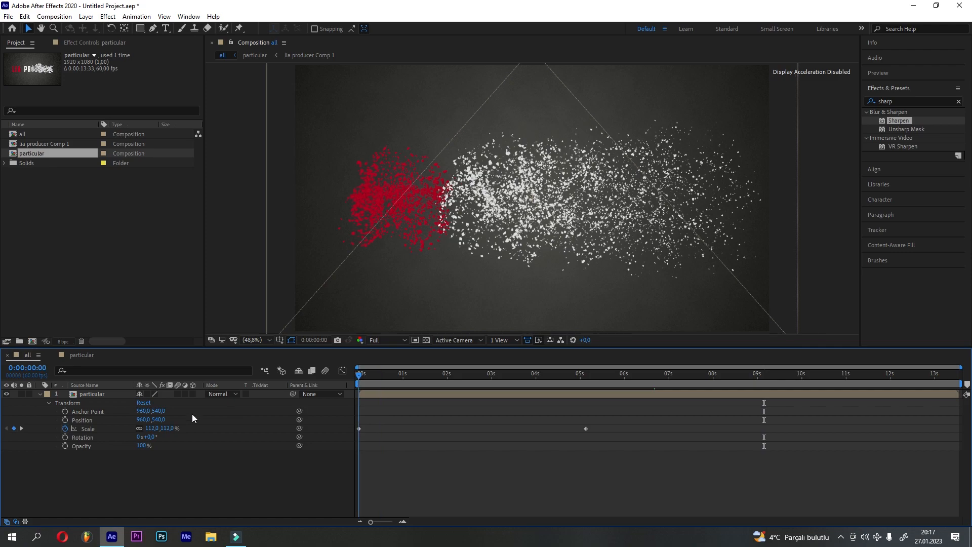